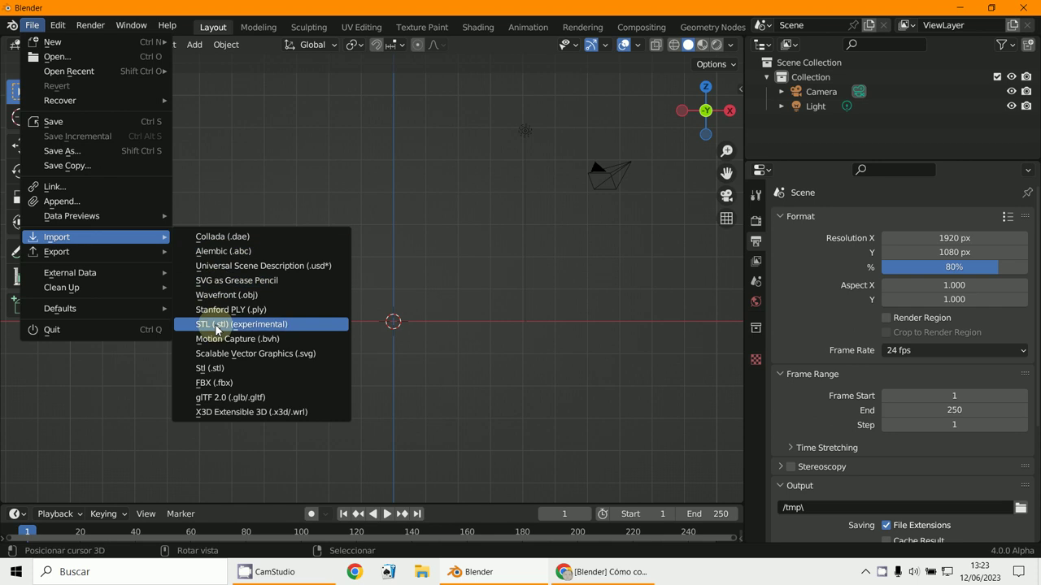
Append the CUERPO object from the CUERPO.blend file in the Downloads folder to the scene
left_click(102, 202)
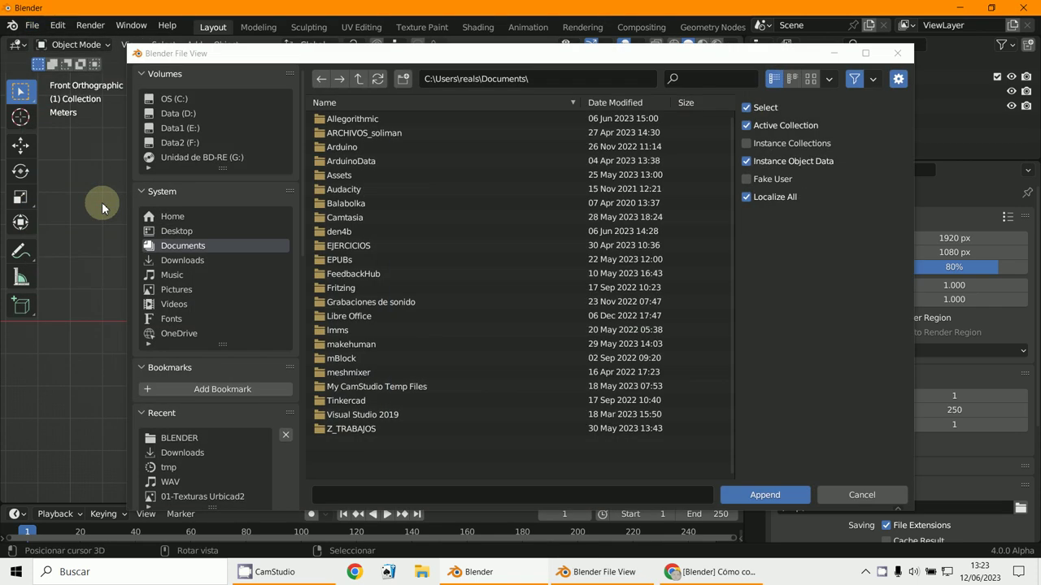
left_click(196, 261)
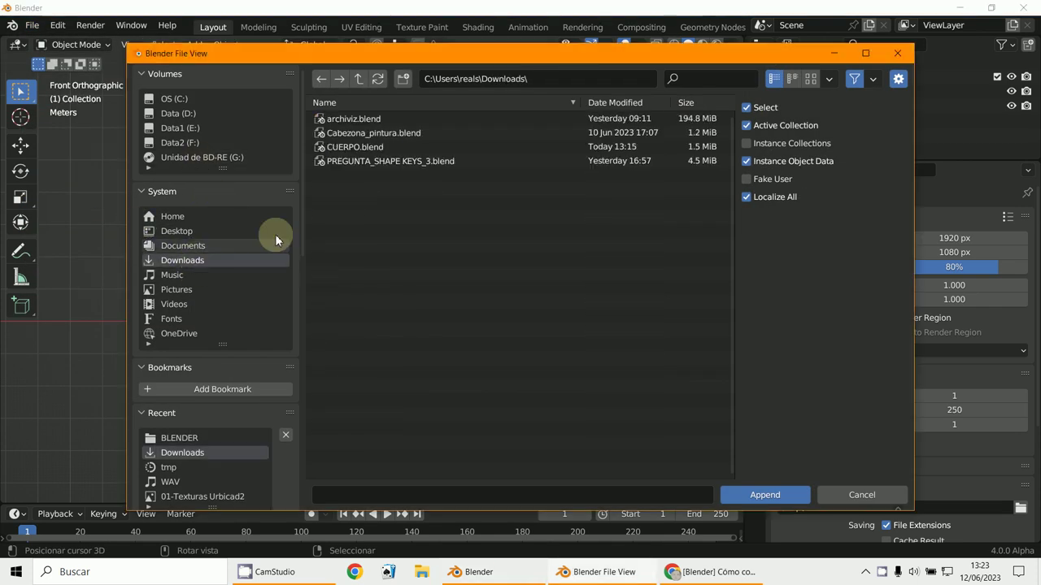
left_click(354, 148)
left_click(765, 494)
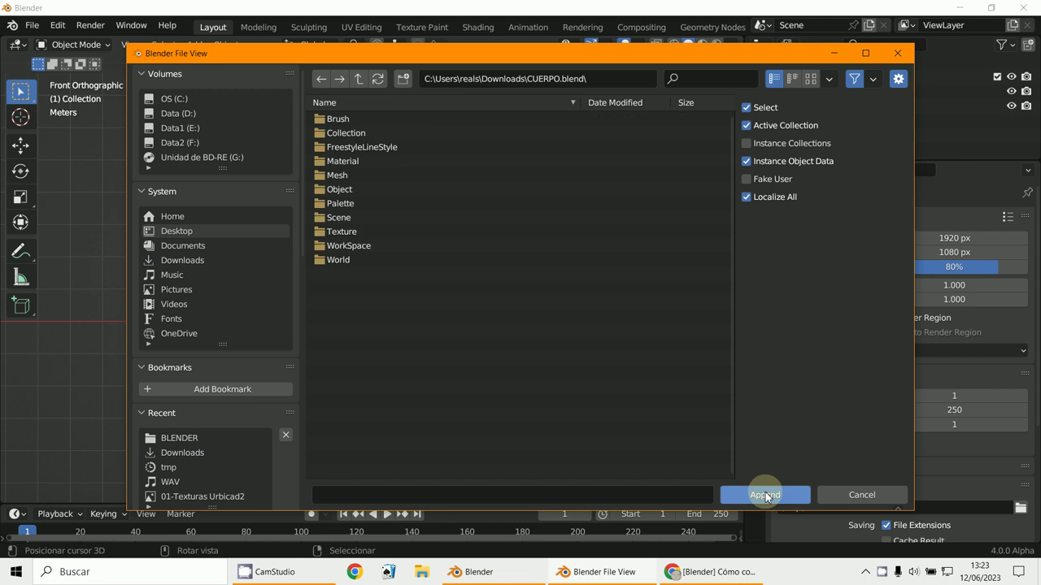
left_click(339, 189)
double_click(339, 189)
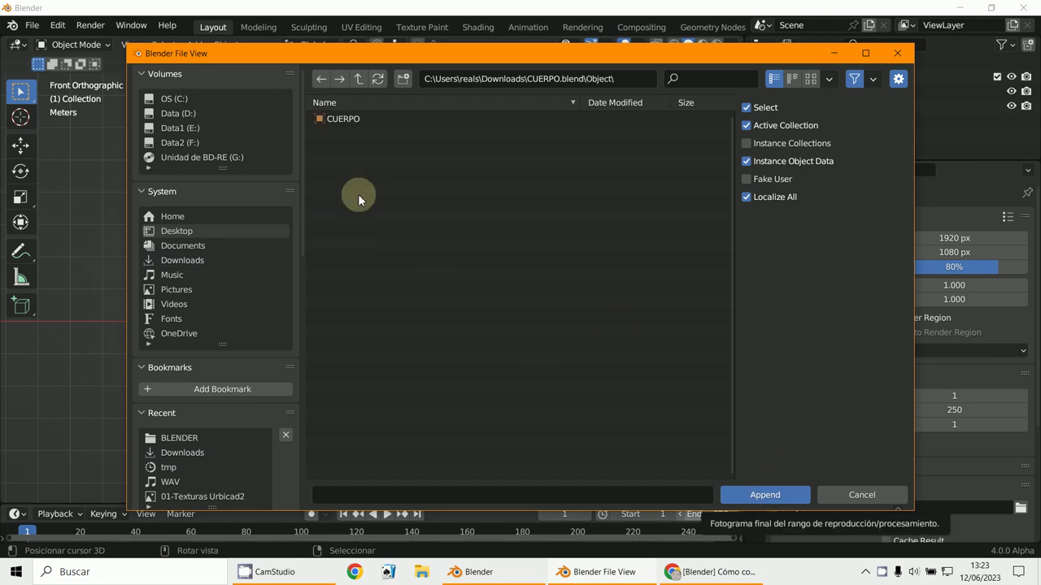
left_click(337, 119)
left_click(765, 495)
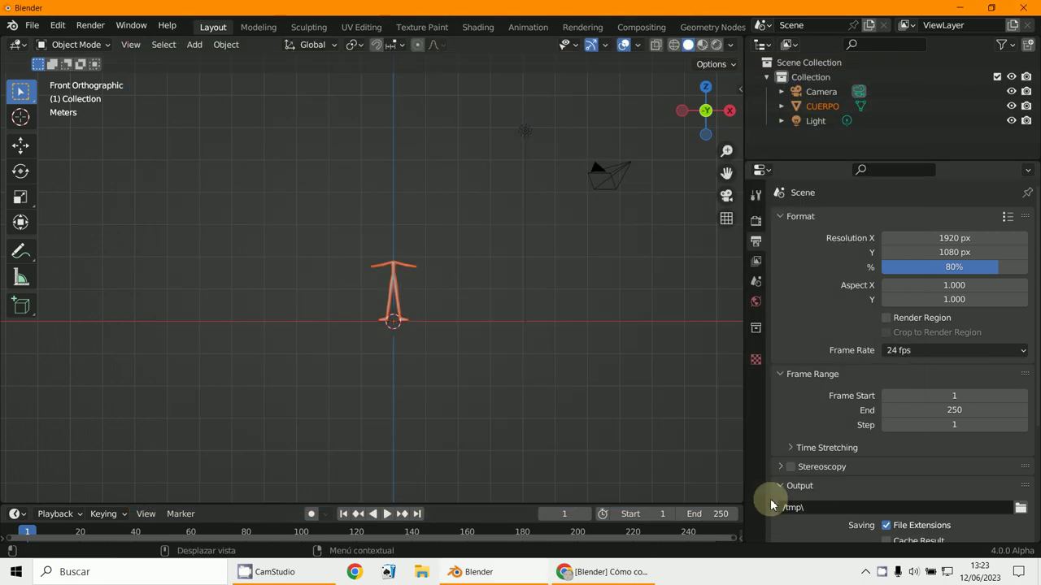
Select the appended CUERPO body and display the shape keys in its mesh data properties
scroll(389, 376, "up", 5)
left_click(438, 307)
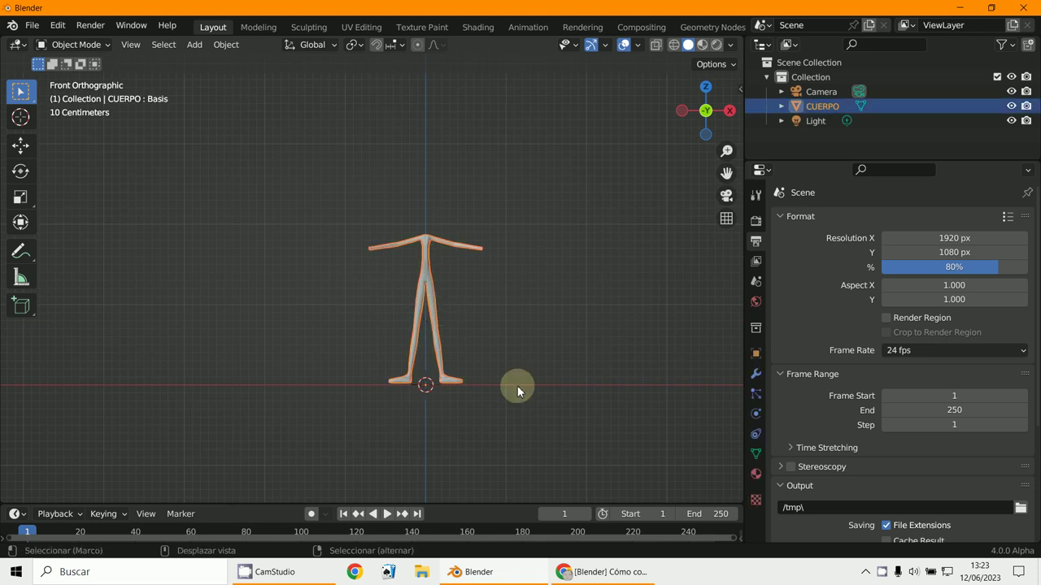
scroll(517, 386, "up", 2)
scroll(445, 342, "up", 2)
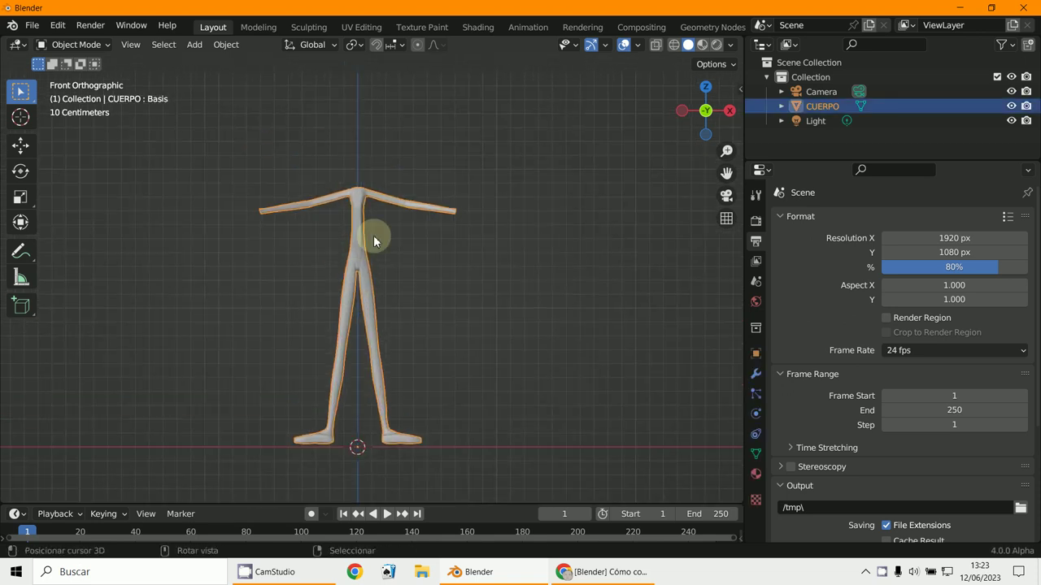
left_click(755, 452)
scroll(879, 342, "down", 2)
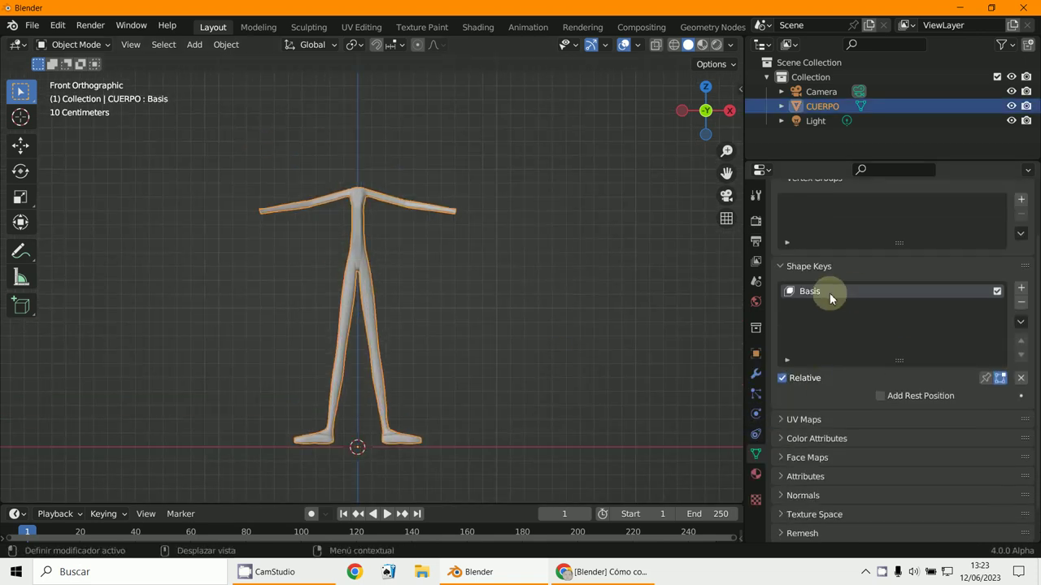
Add a new shape key after Basis on the CUERPO mesh
scroll(372, 292, "up", 6)
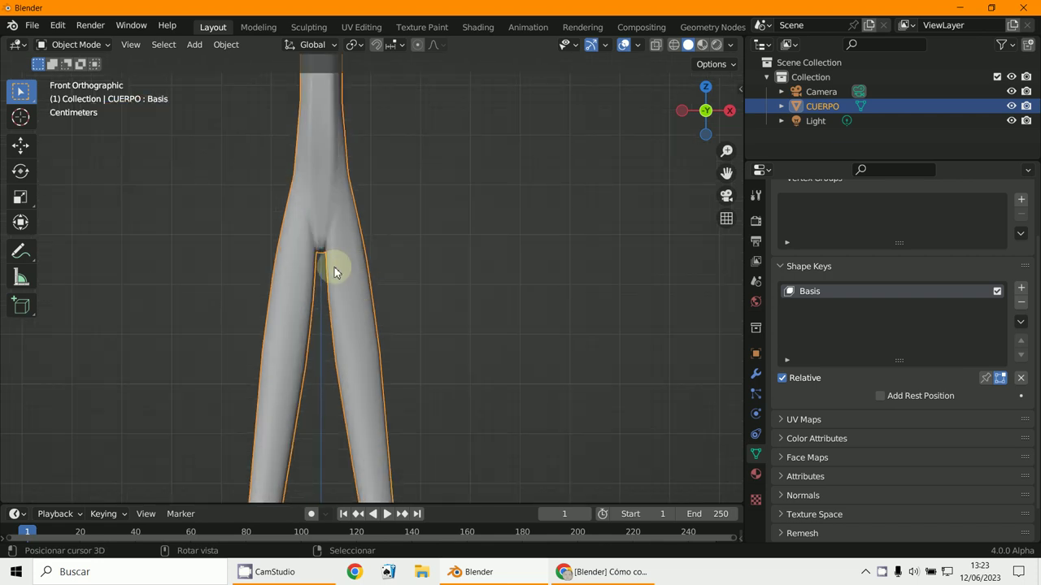
scroll(318, 233, "down", 5)
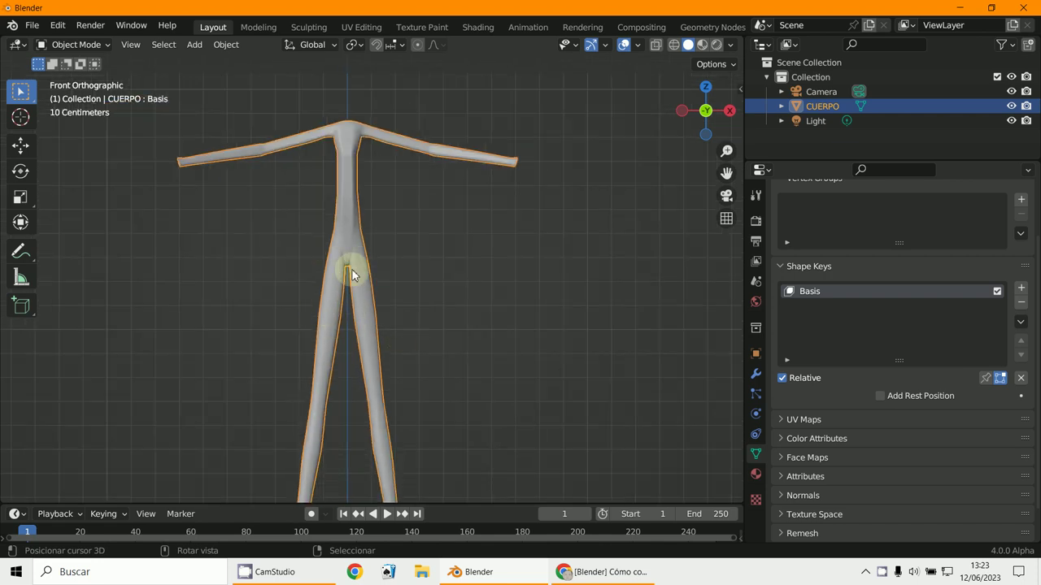
scroll(349, 277, "up", 4)
scroll(349, 353, "down", 6)
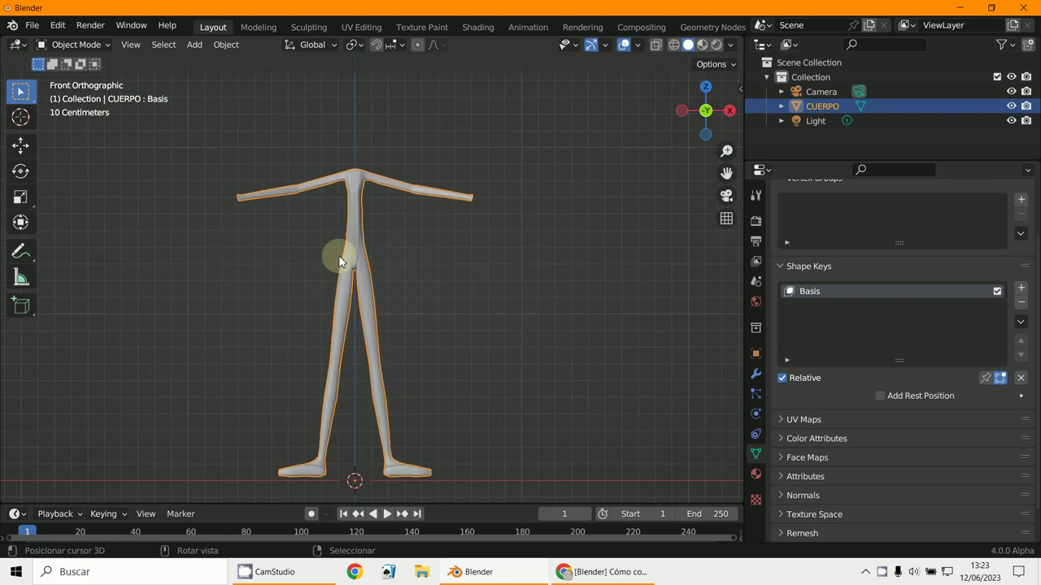
scroll(356, 323, "up", 1)
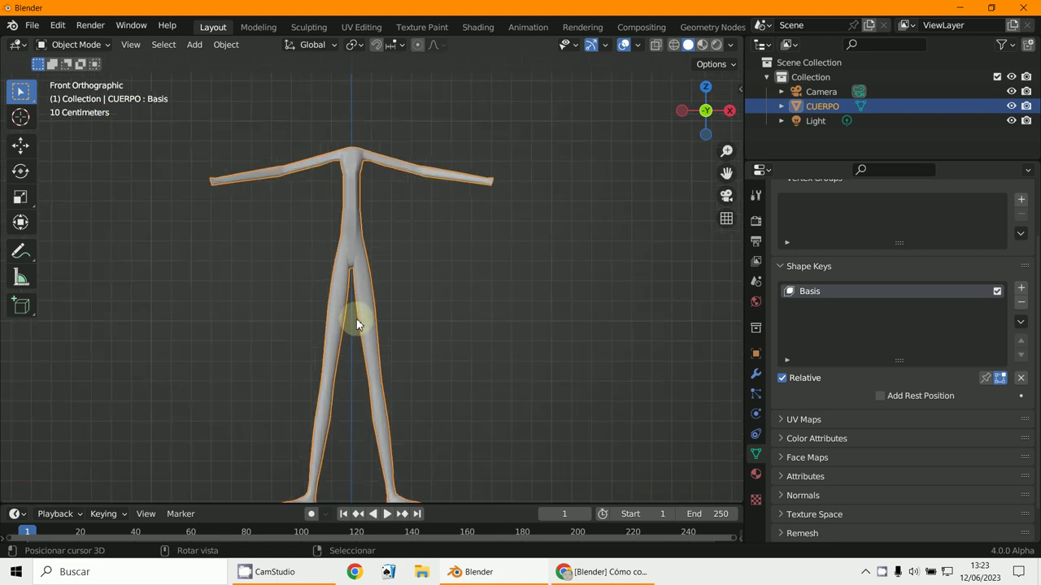
left_click(1021, 290)
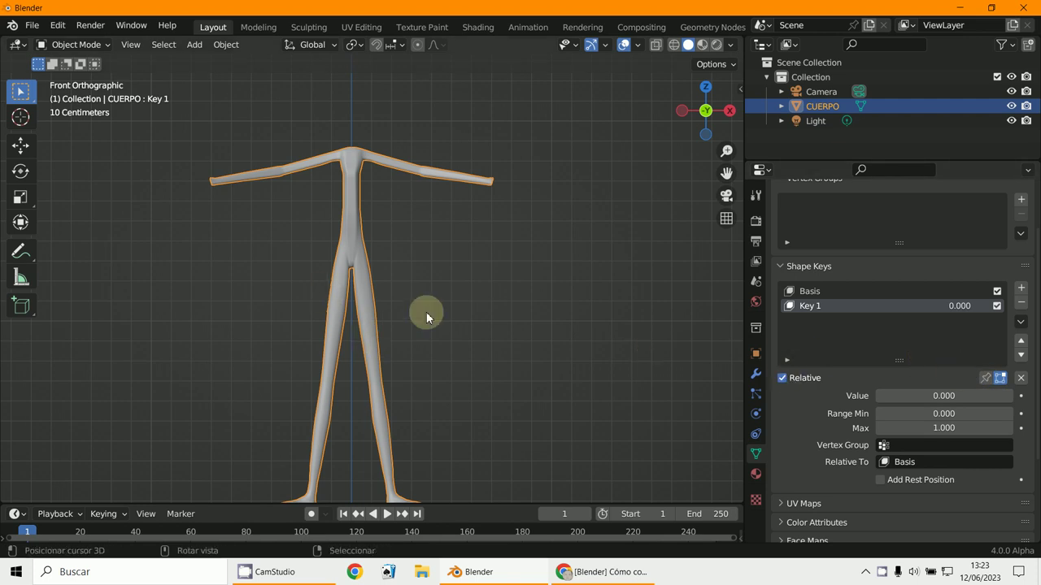
left_click(11, 29)
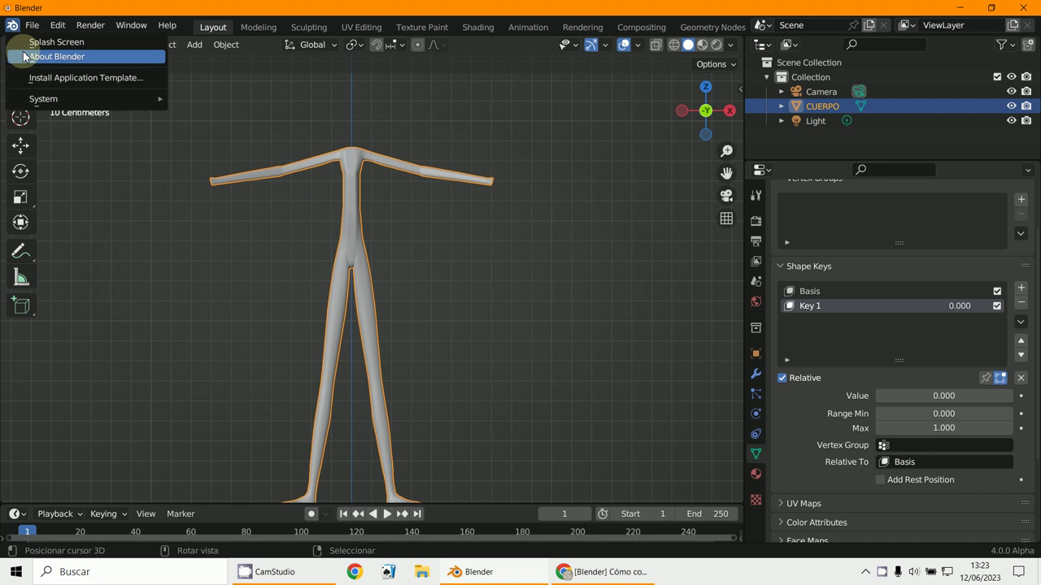
left_click(23, 45)
left_click(428, 102)
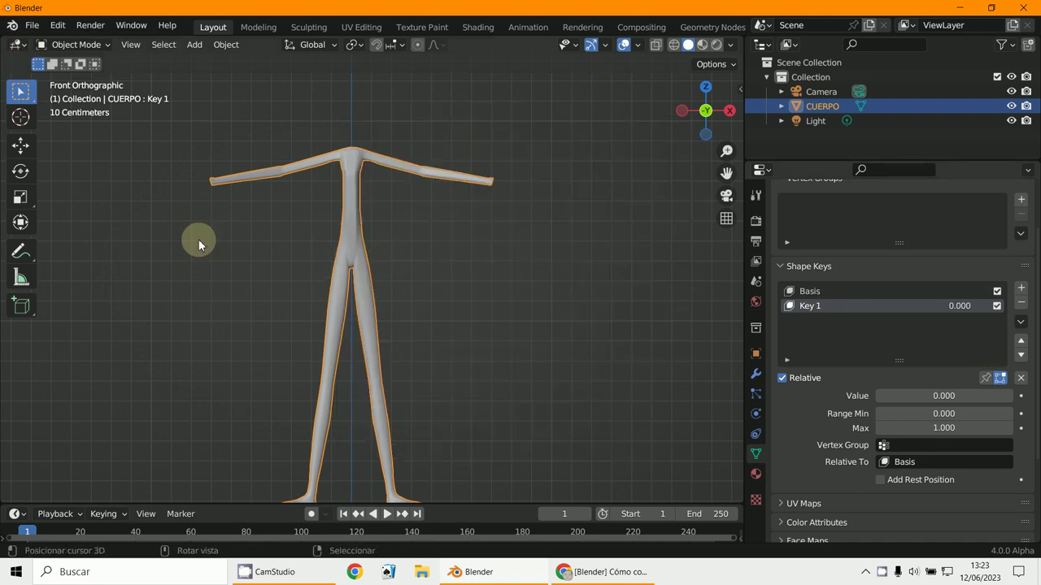
Enter Edit Mode on CUERPO, select a horizontal edge loop around the lower torso and use edge selection
left_click(84, 49)
left_click(71, 74)
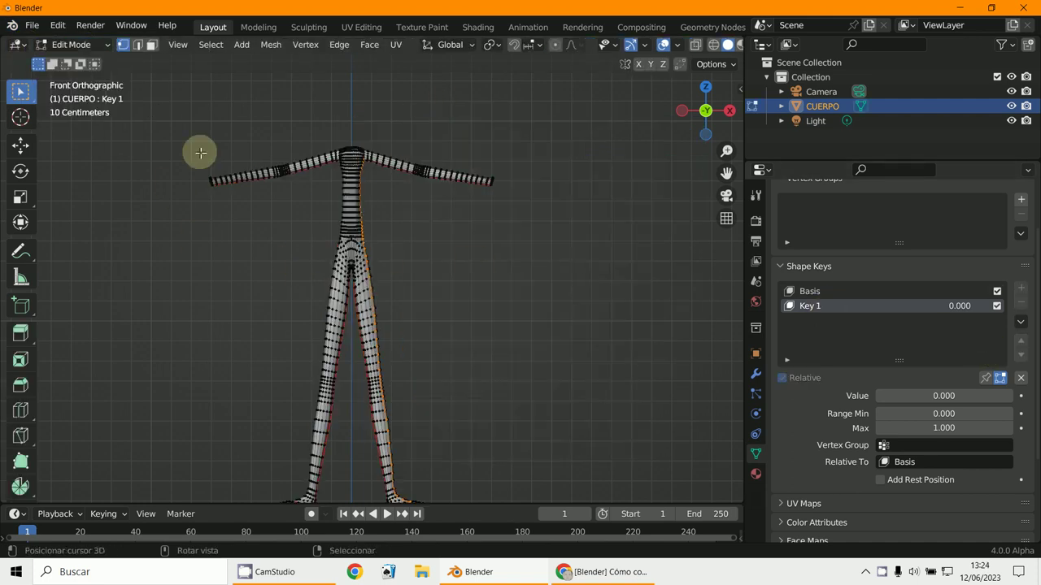
scroll(480, 307, "up", 5)
scroll(455, 325, "down", 5)
scroll(407, 284, "up", 6)
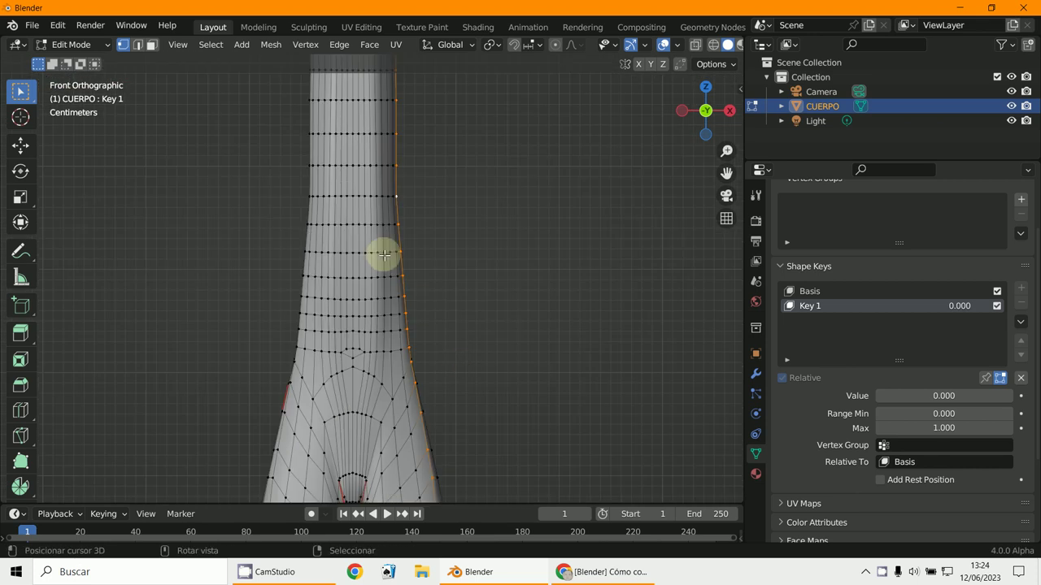
key("super")
key("super")
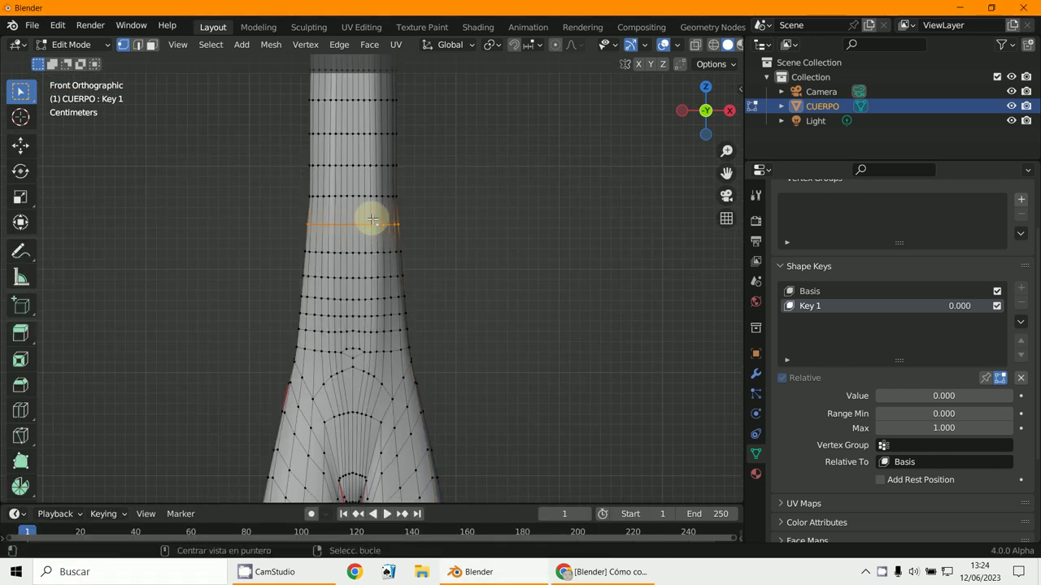
left_click(137, 45)
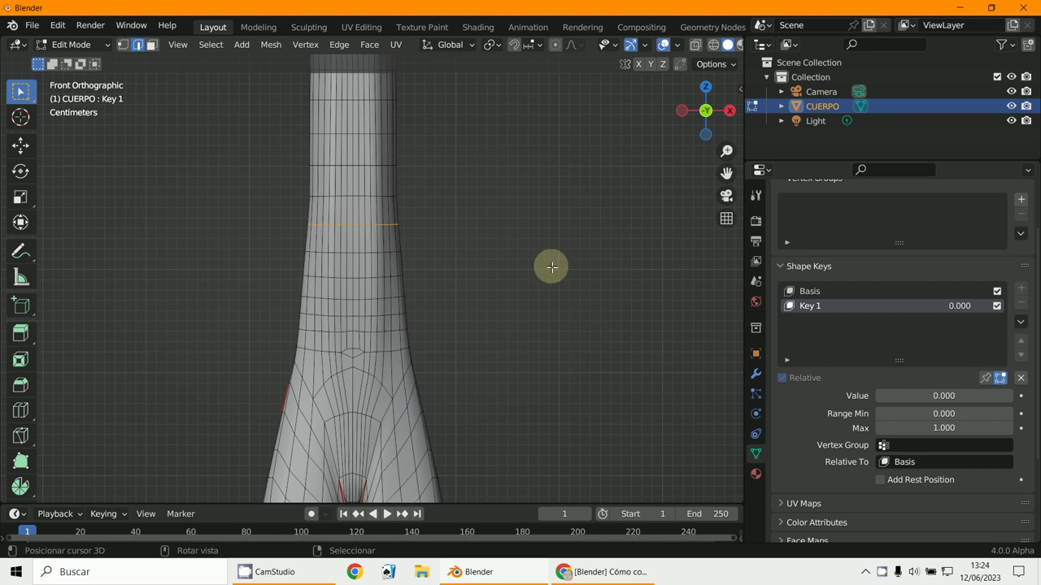
key("s")
right_click(67, 281)
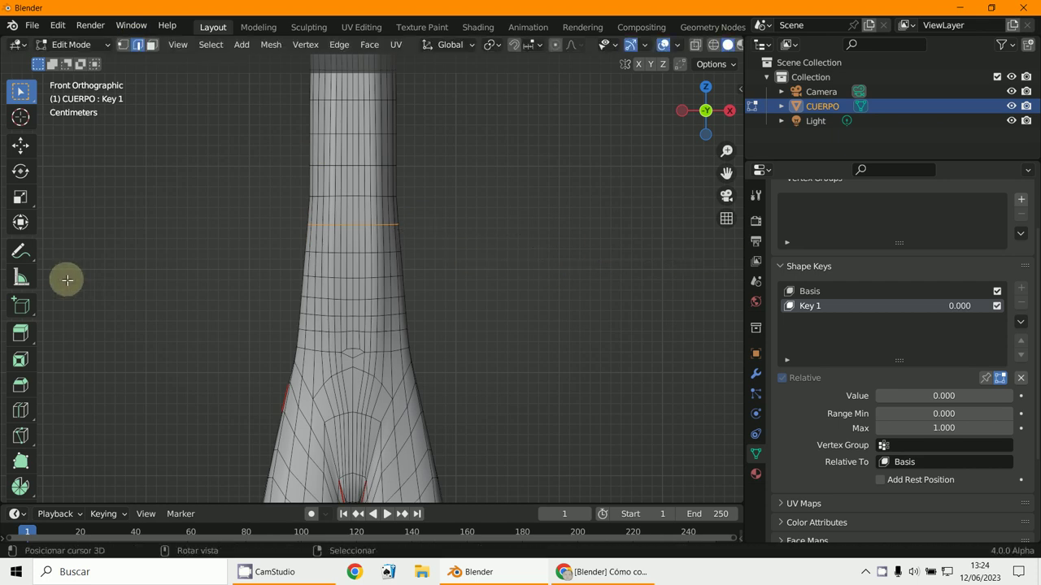
right_click(937, 399)
key("Escape")
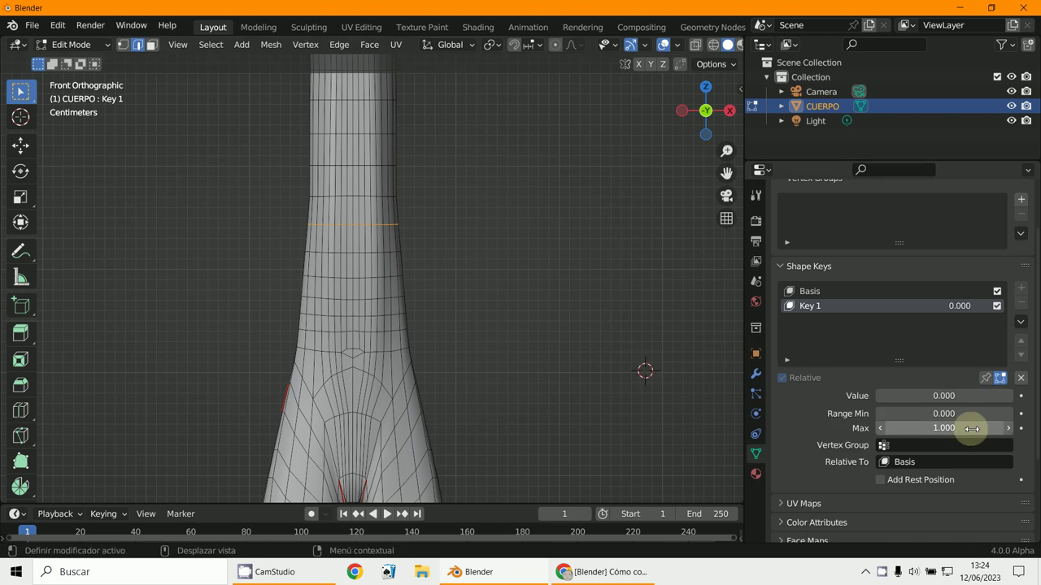
Turn off Shape Key Edit Mode for the body and try scaling the selected torso loop
left_click(1000, 379)
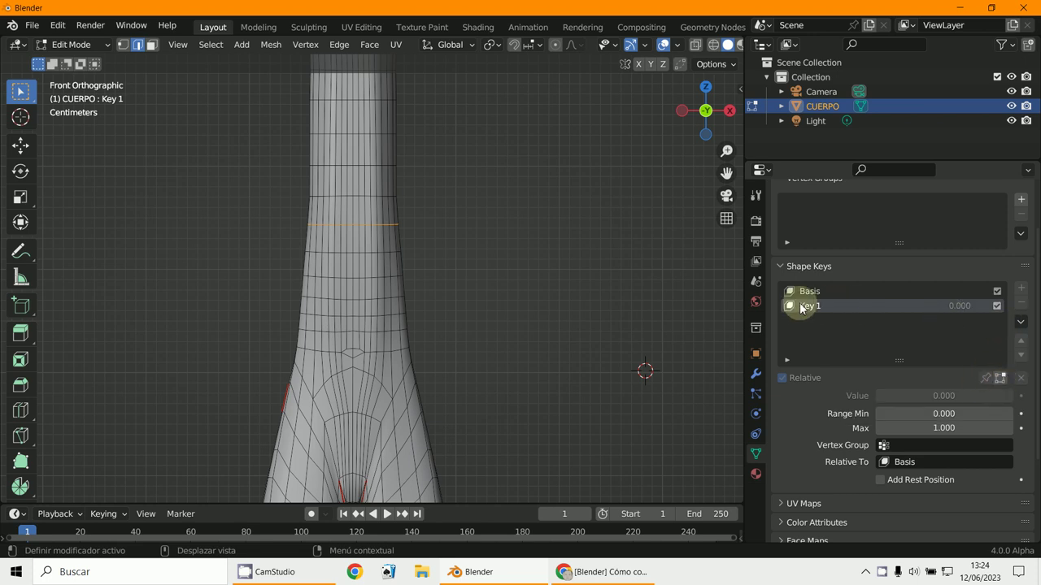
key("s")
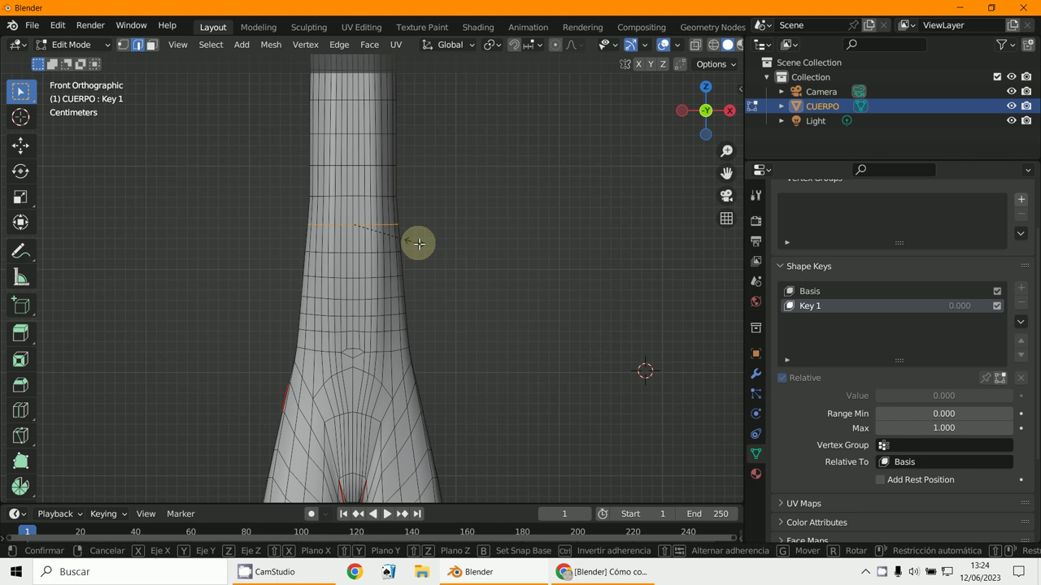
right_click(466, 259)
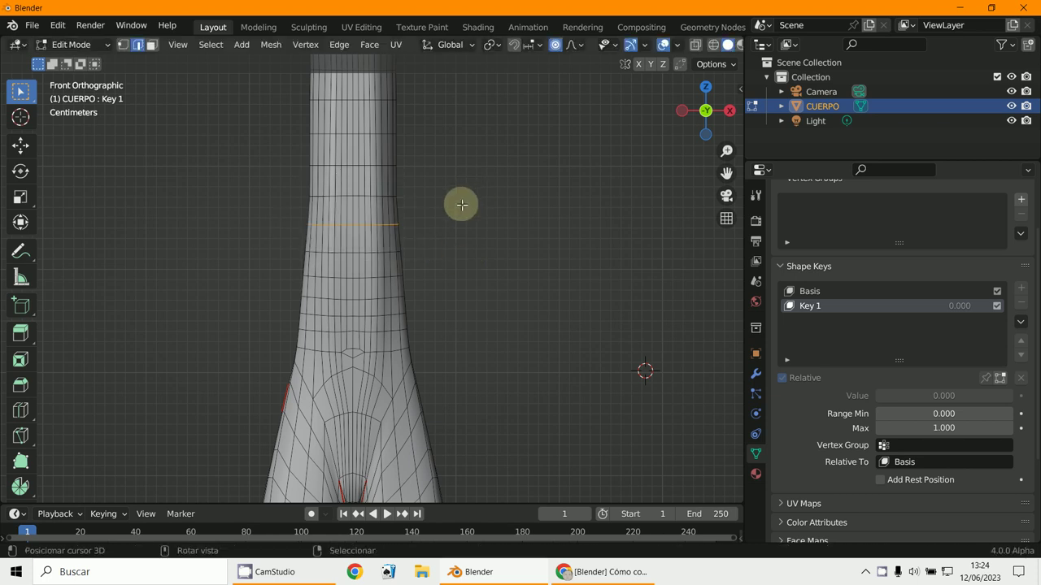
Widen the torso by scaling up the selected loop with smooth proportional editing, using a proportional size of about 0.20
key("s")
right_click(484, 213)
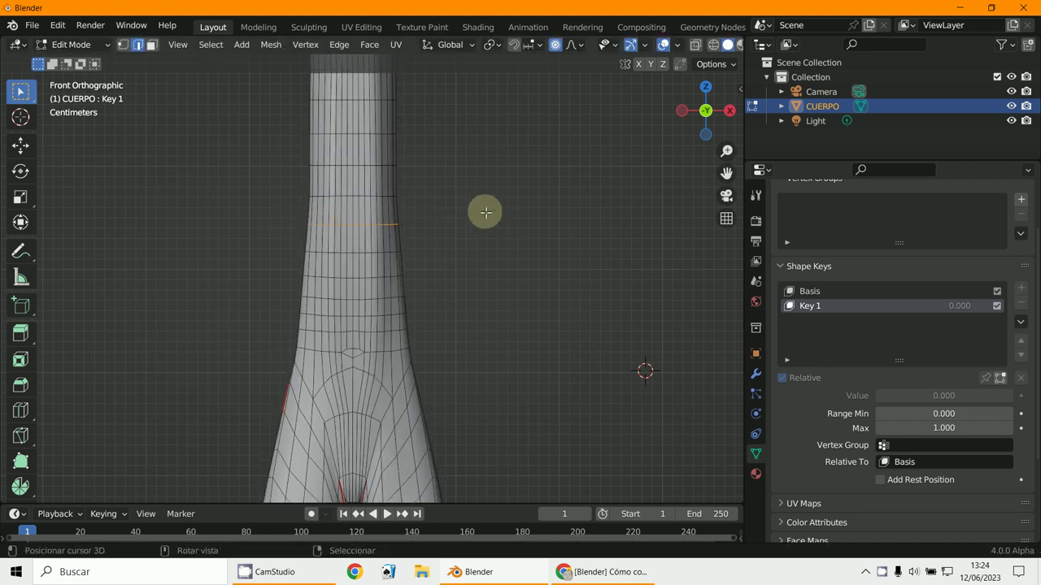
key("s")
scroll(485, 213, "down", 15)
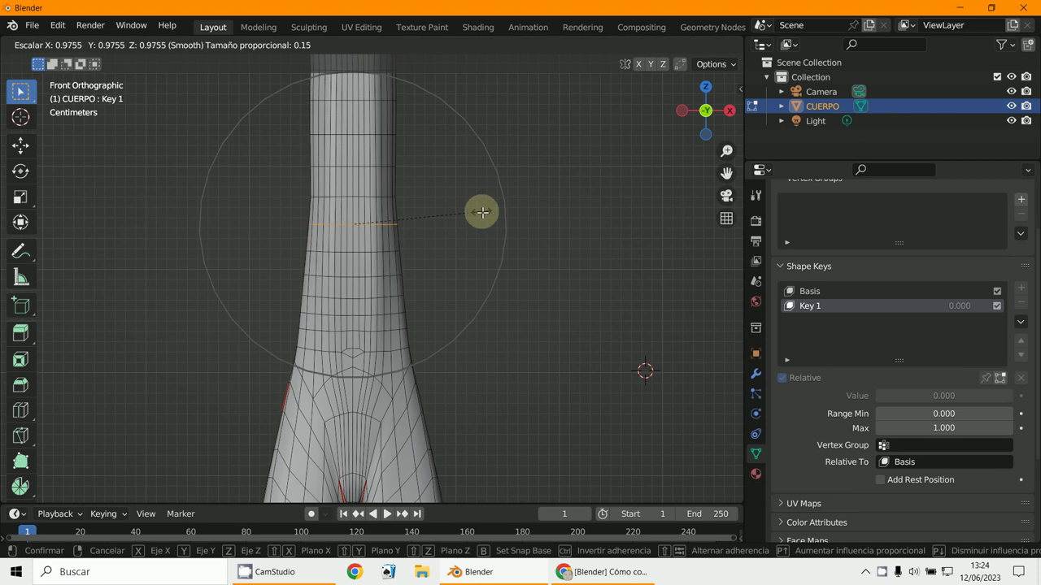
left_click(482, 212)
key("s")
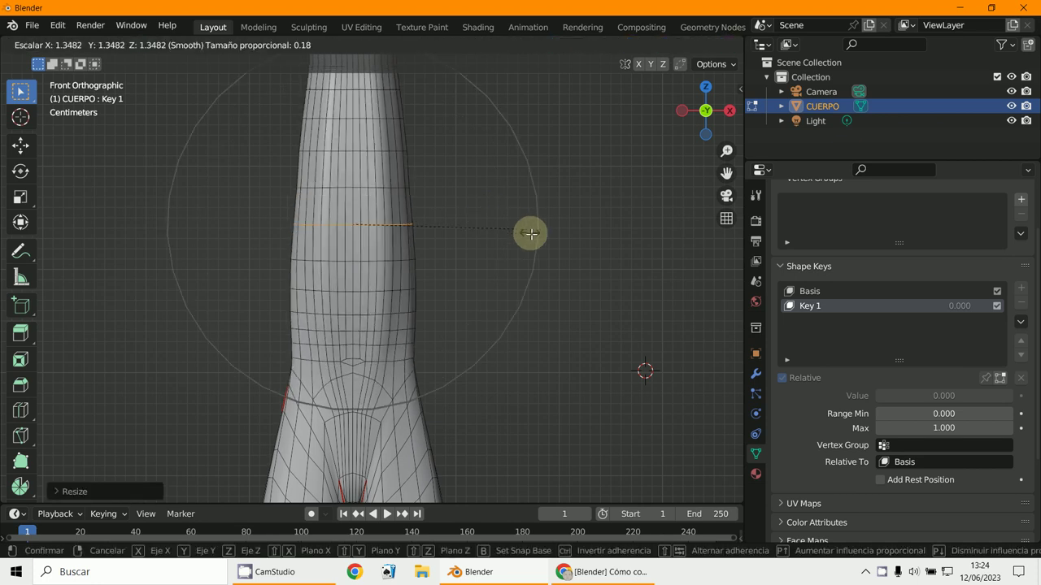
scroll(532, 240, "down", 1)
right_click(570, 251)
scroll(564, 248, "down", 3)
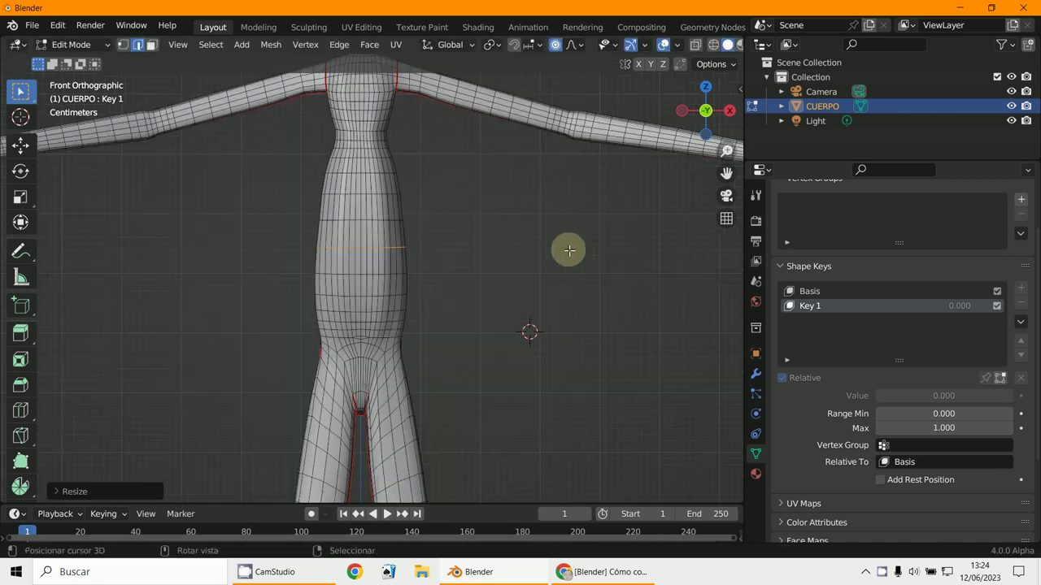
Thicken the upper arm on the positive X side by scaling up its middle edge loop with a proportional size of 0.20
middle_click_drag(564, 249, 455, 299, "shift")
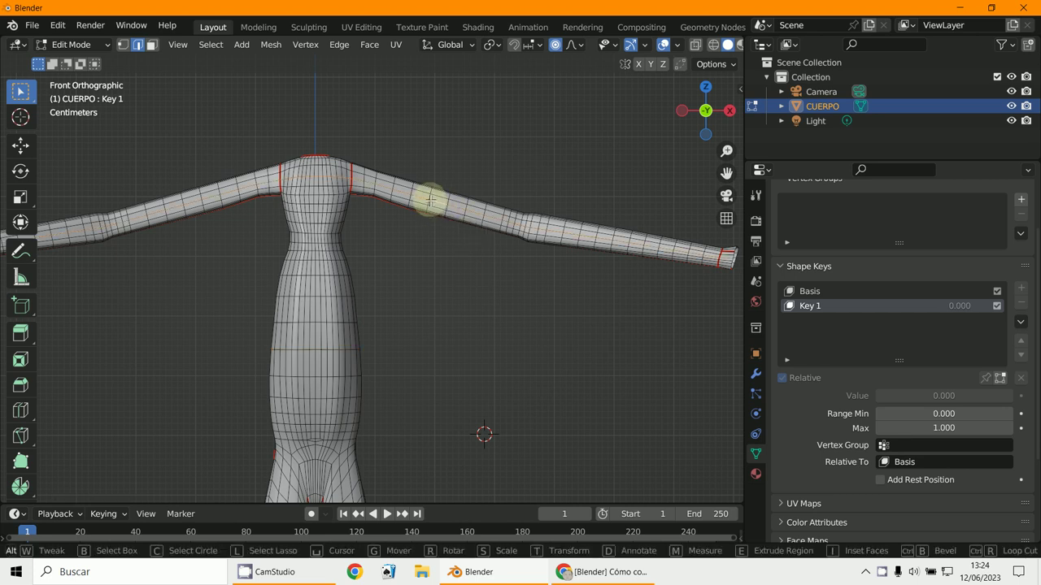
scroll(439, 194, "up", 1)
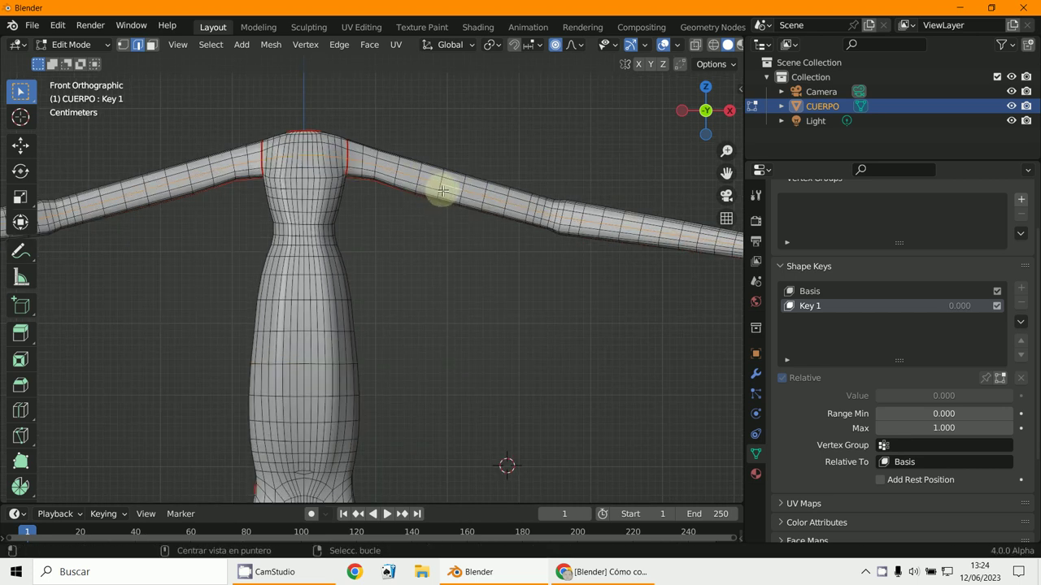
key("s")
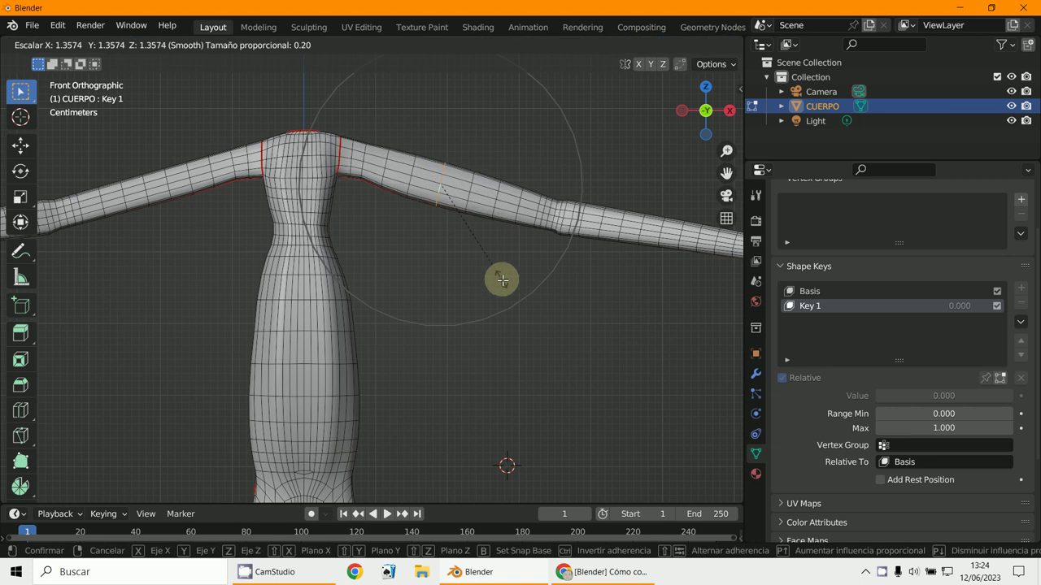
left_click(510, 294)
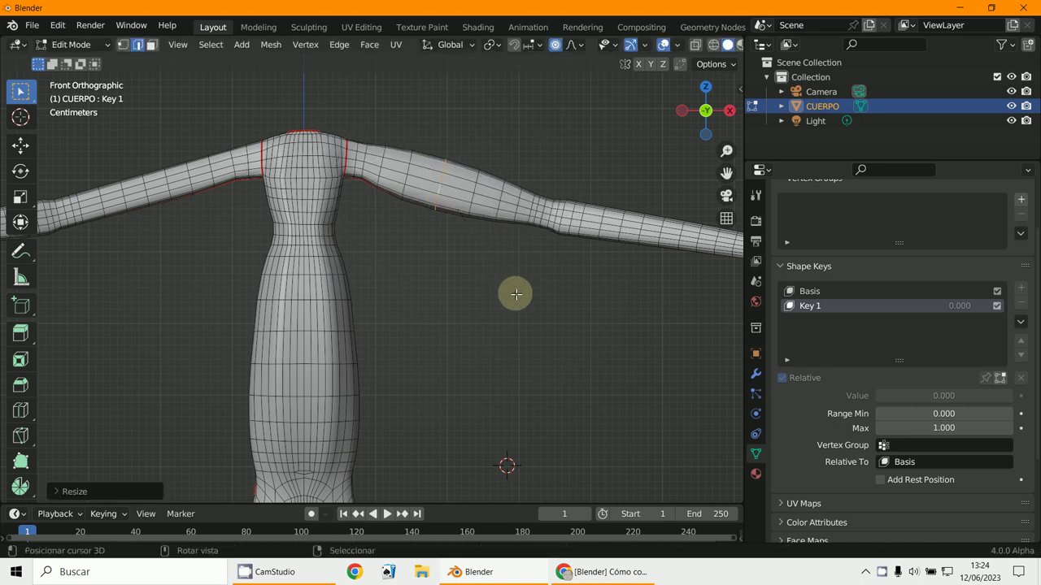
Thicken the upper arm on the negative X side by scaling up its middle edge loop with a proportional size of 0.14
middle_click_drag(226, 219, 246, 220, "shift")
scroll(246, 218, "up", 1)
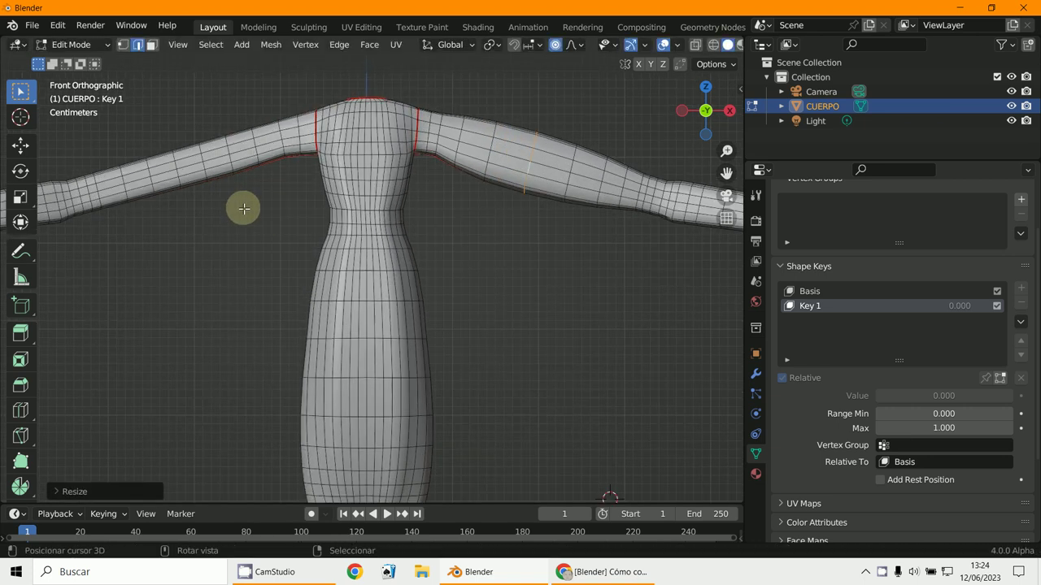
left_click(208, 164, "alt")
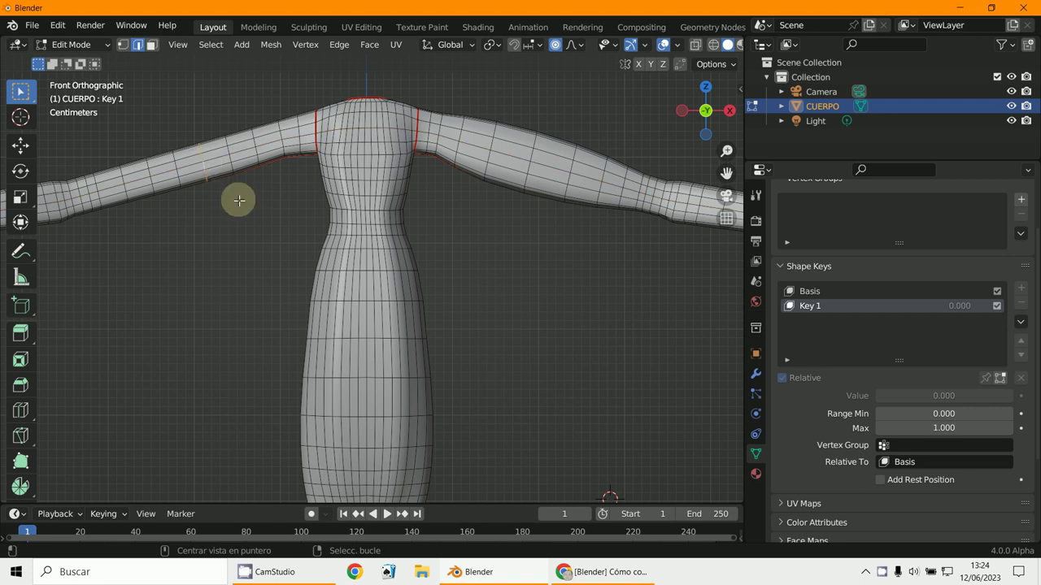
key("s")
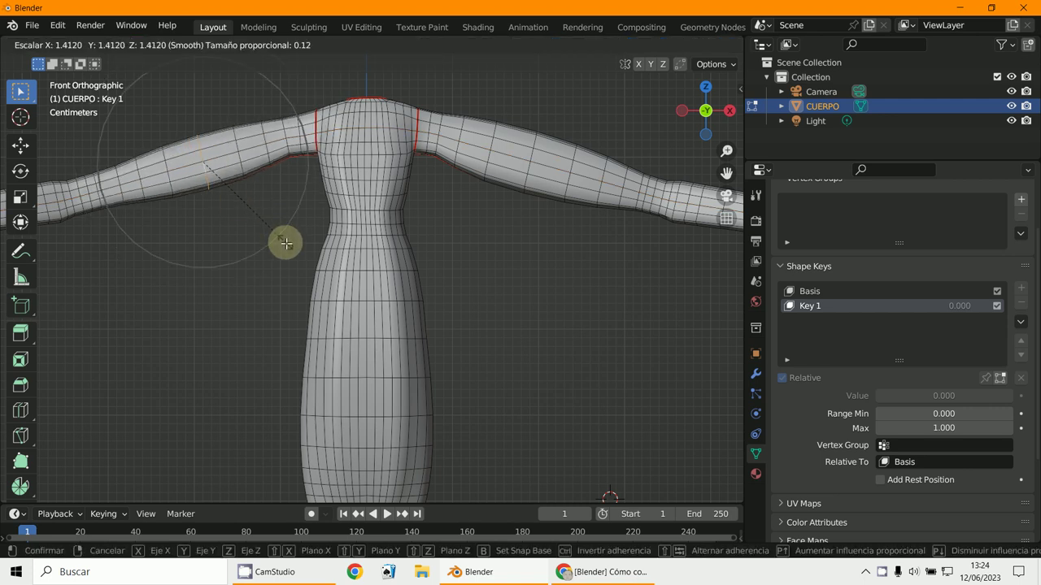
scroll(285, 242, "up", 1)
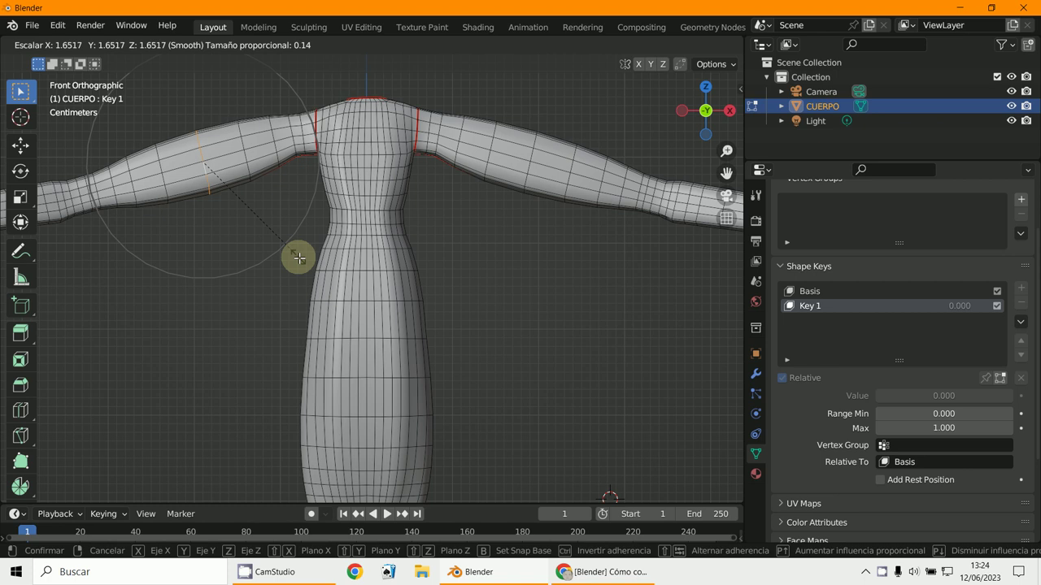
left_click(298, 252)
scroll(297, 249, "down", 3)
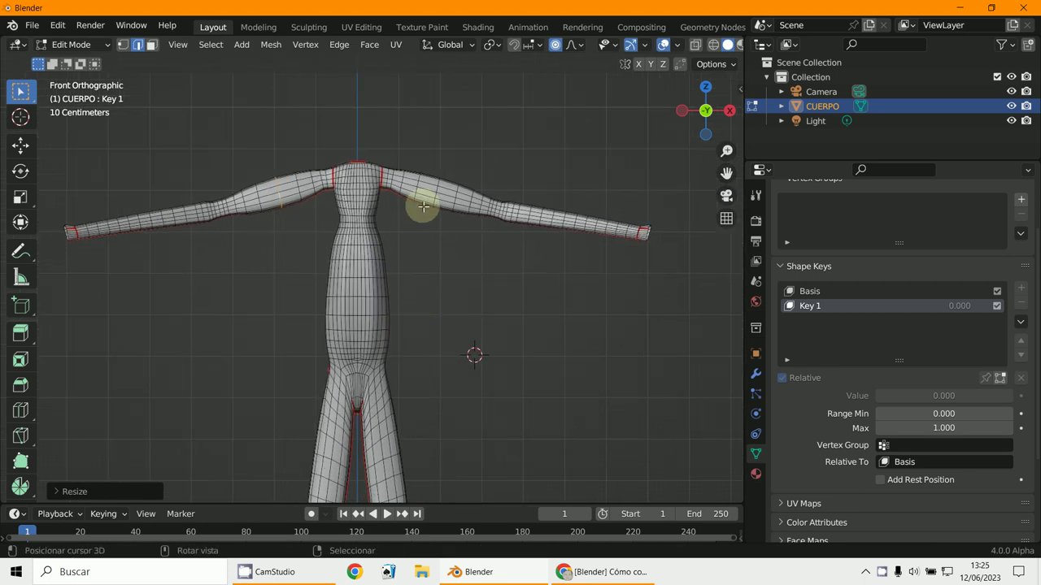
Return CUERPO to Object Mode and raise the value of Key 1 to 1.000
left_click(64, 47)
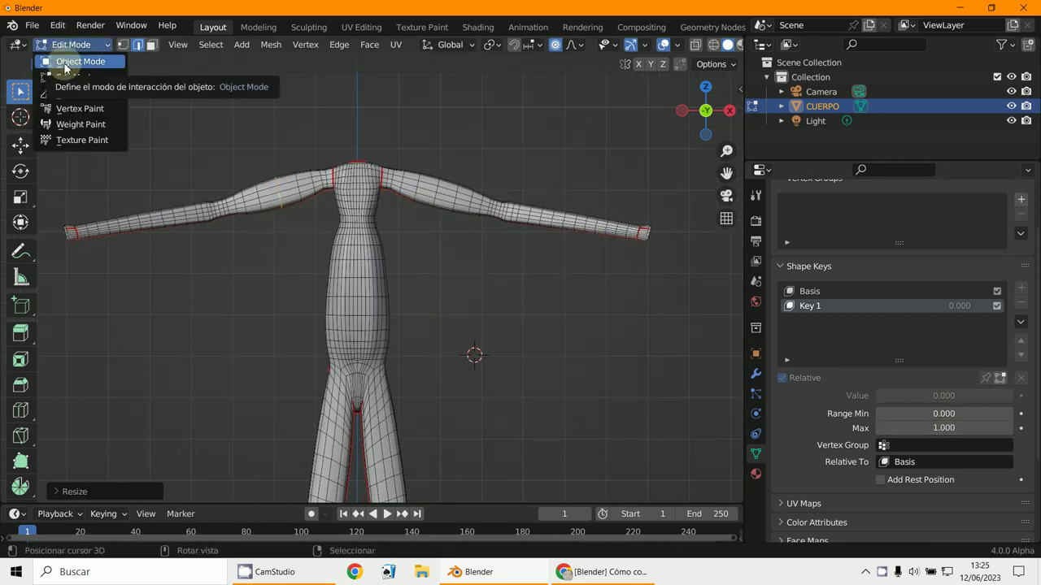
left_click(63, 62)
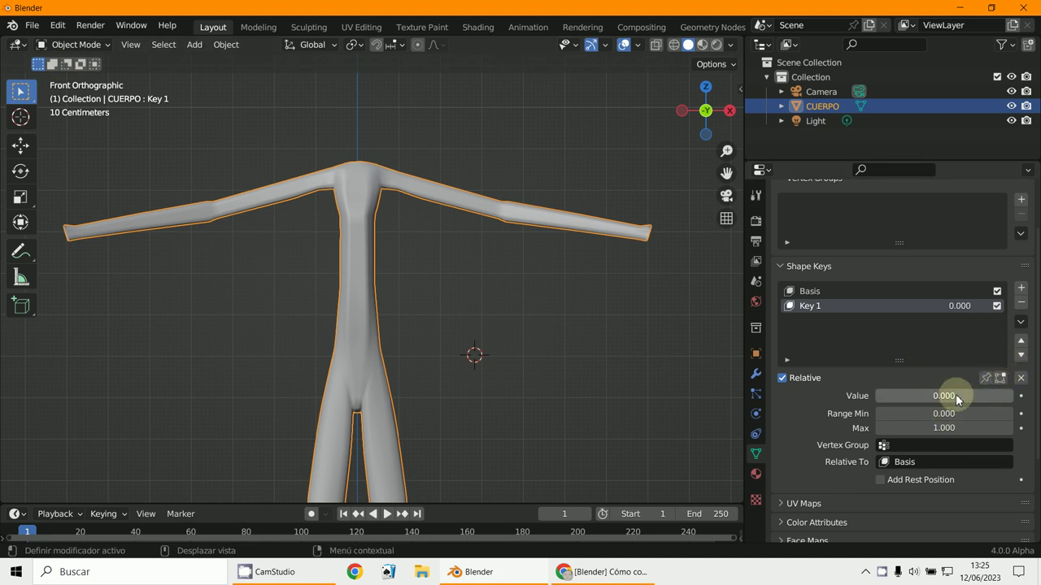
left_click_drag(896, 397, 521, 271)
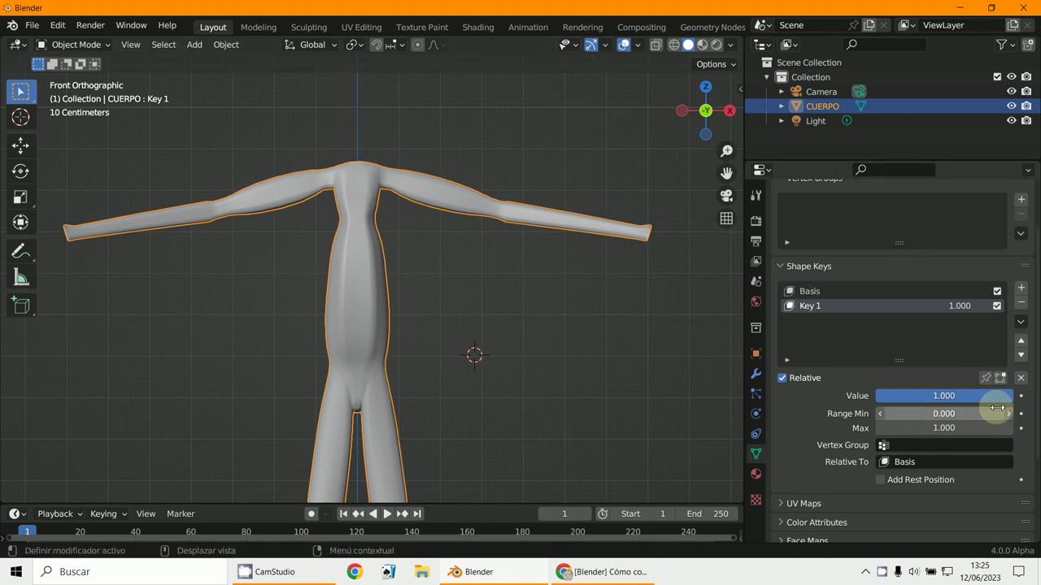
Reset the value of Key 1 to 0.000
scroll(431, 280, "down", 2)
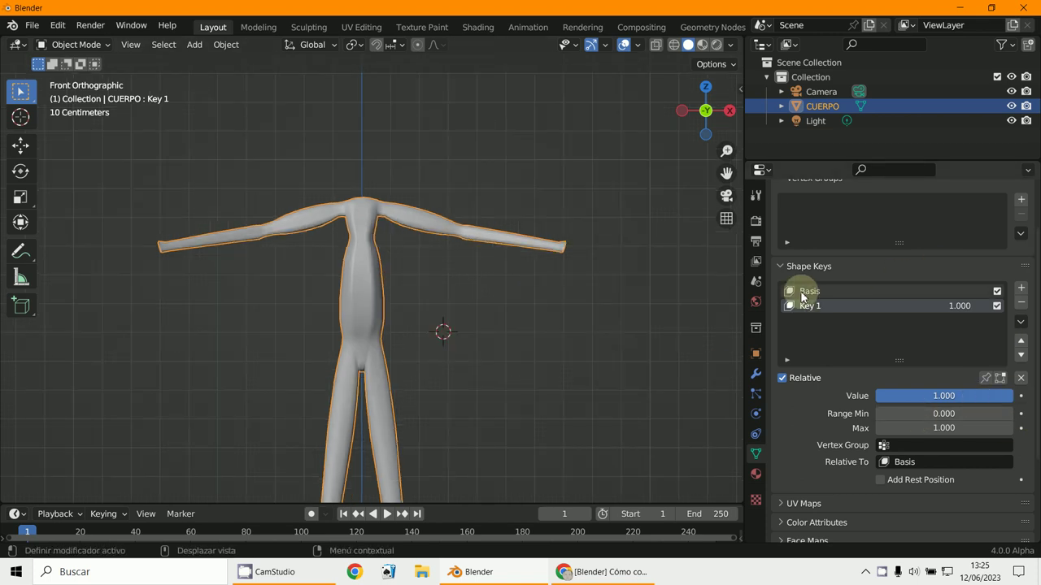
left_click(808, 292)
left_click(810, 307)
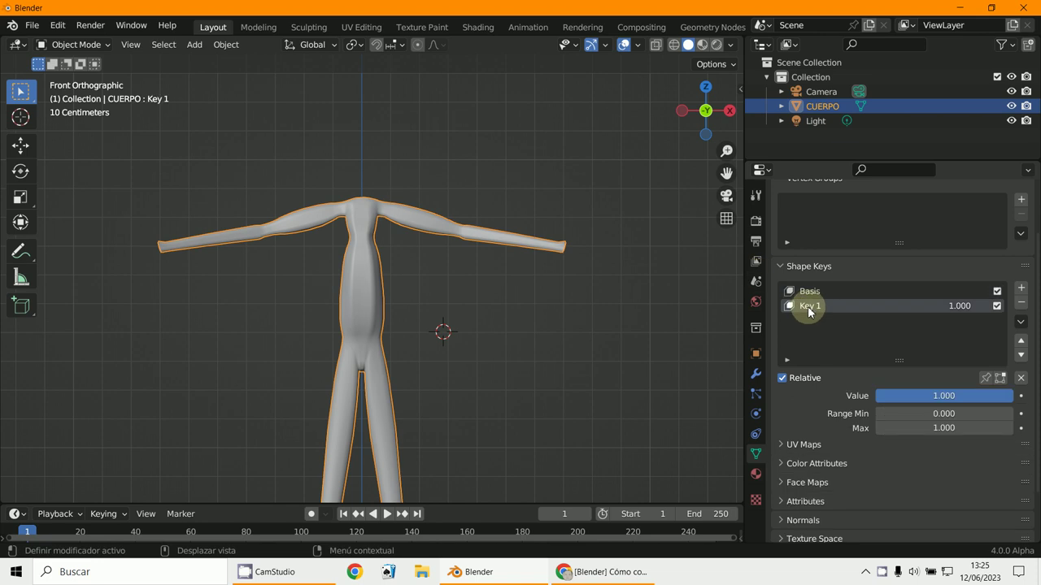
left_click_drag(934, 397, 444, 249)
Add a second shape key relative to Basis and enter Edit Mode with it active
left_click(846, 293)
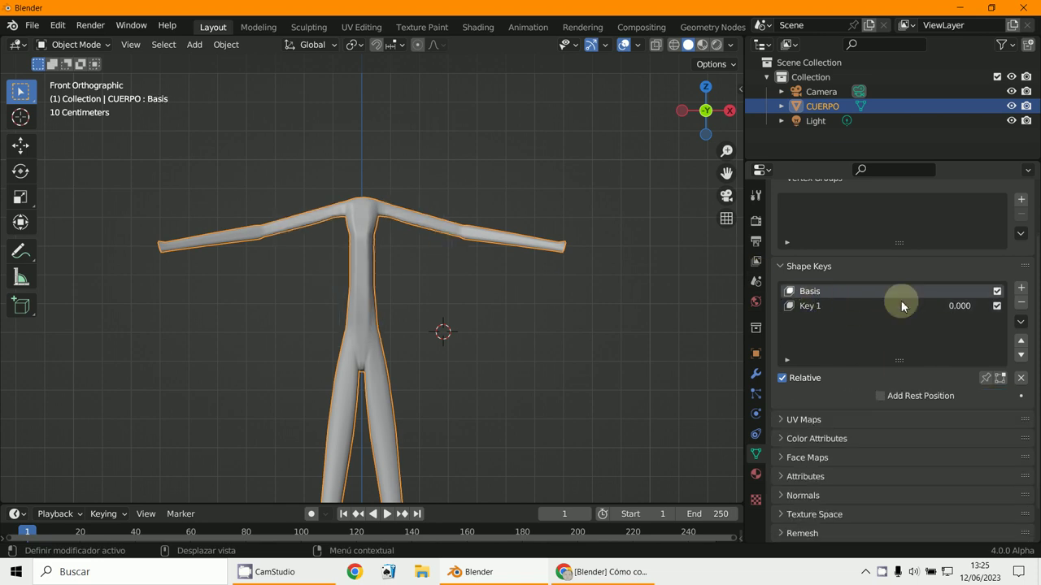
left_click(1022, 289)
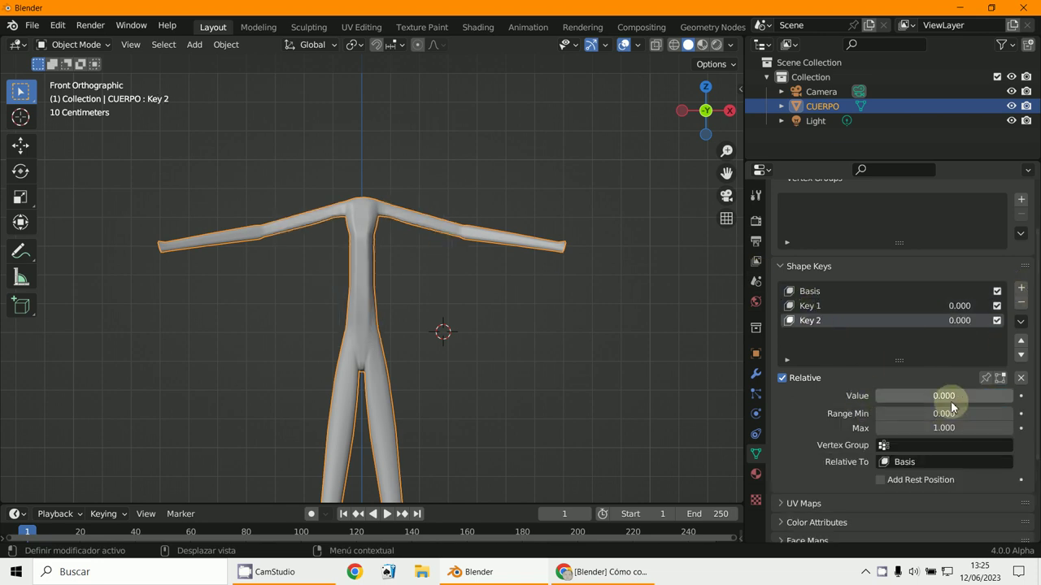
middle_click_drag(405, 418, 416, 294, "shift")
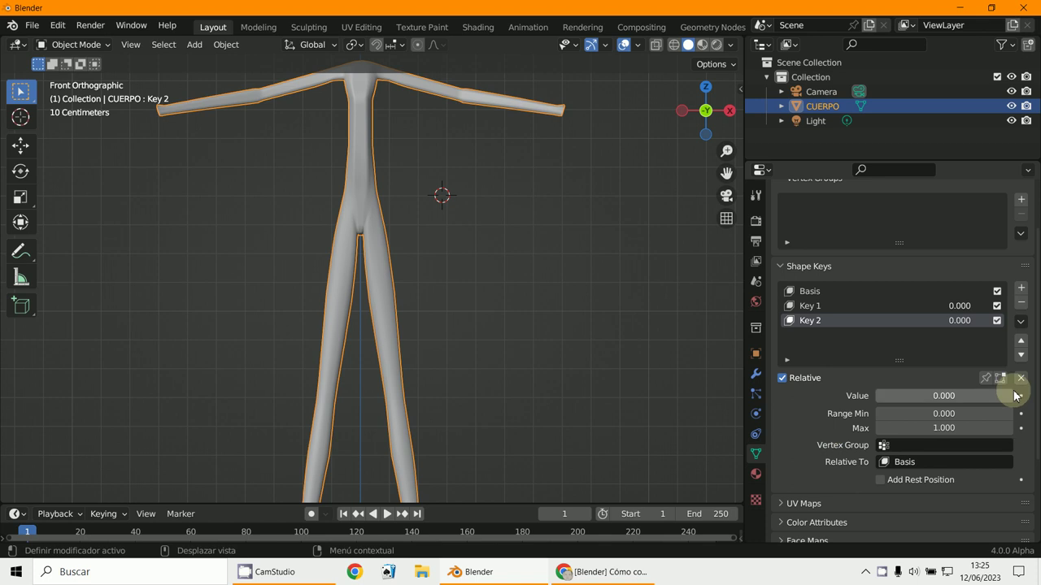
left_click(80, 45)
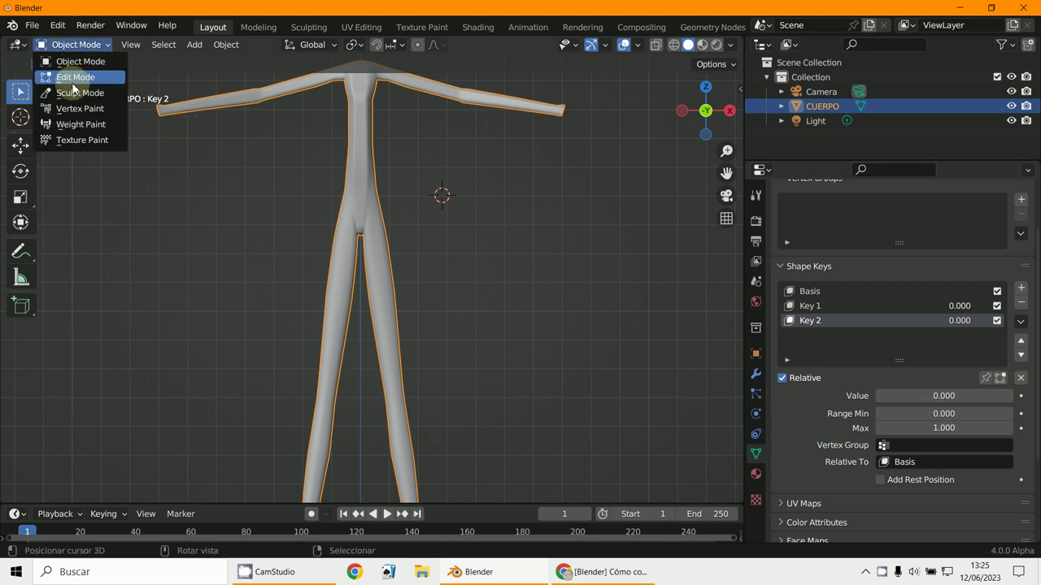
left_click(70, 76)
Thicken the thigh on the positive X side by scaling up a middle edge loop with a proportional size of 0.11
scroll(448, 364, "up", 4)
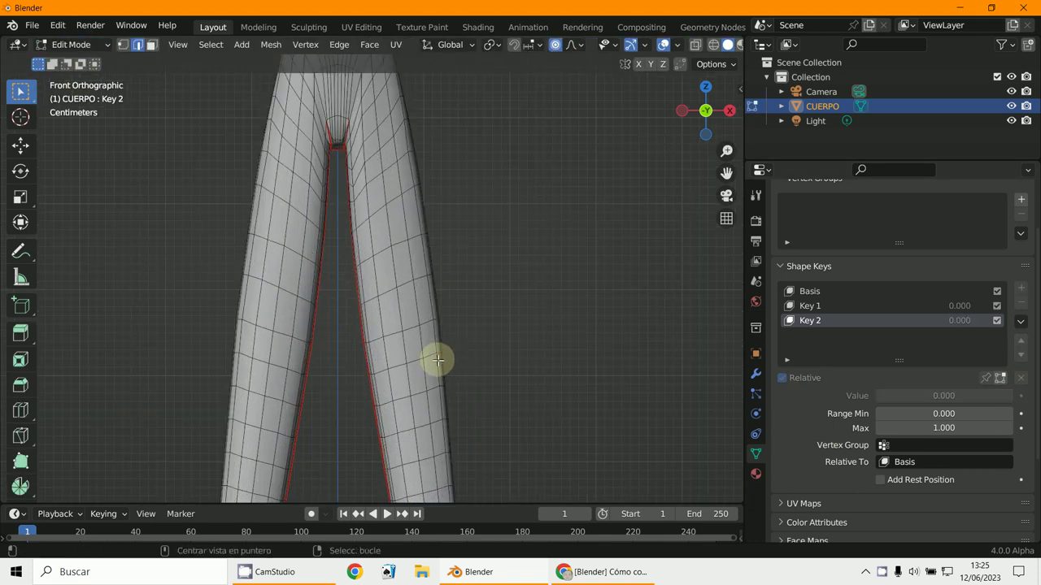
key("s")
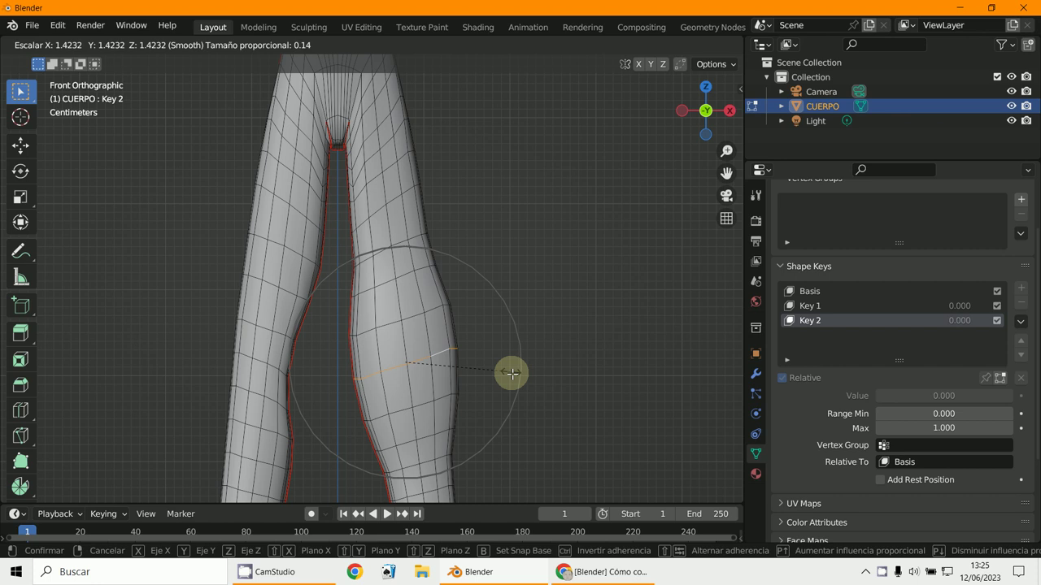
scroll(496, 366, "up", 2)
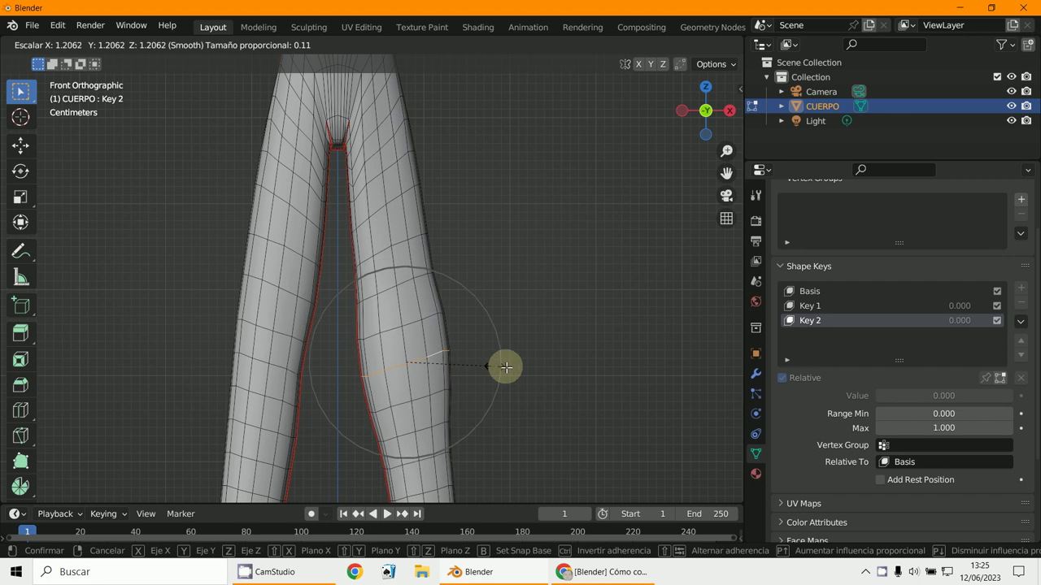
left_click(508, 367)
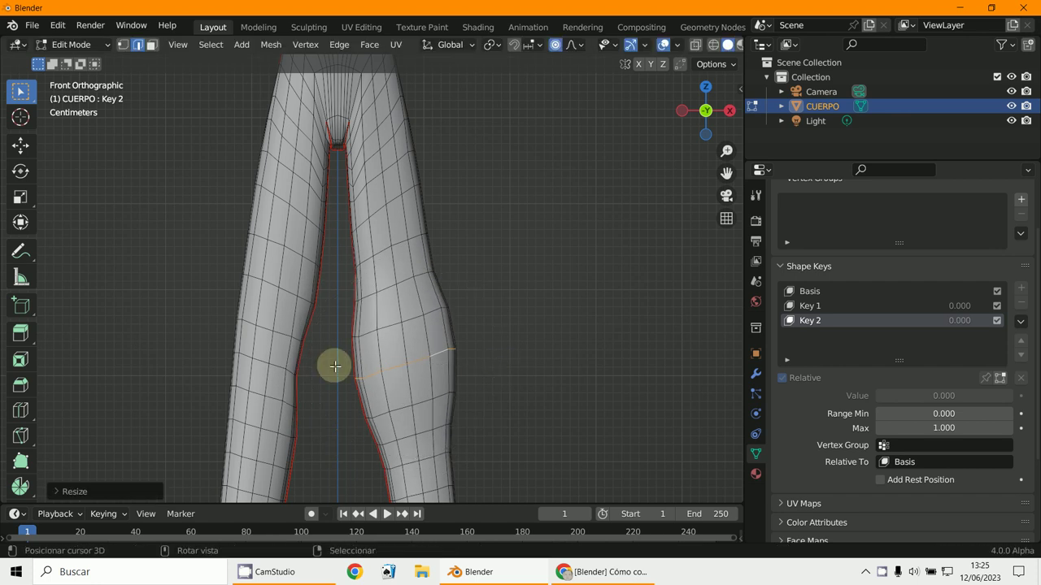
Scale up the matching thigh loop on the negative X side with proportional size 0.11, and return to Object Mode
left_click(280, 368, "alt")
key("s")
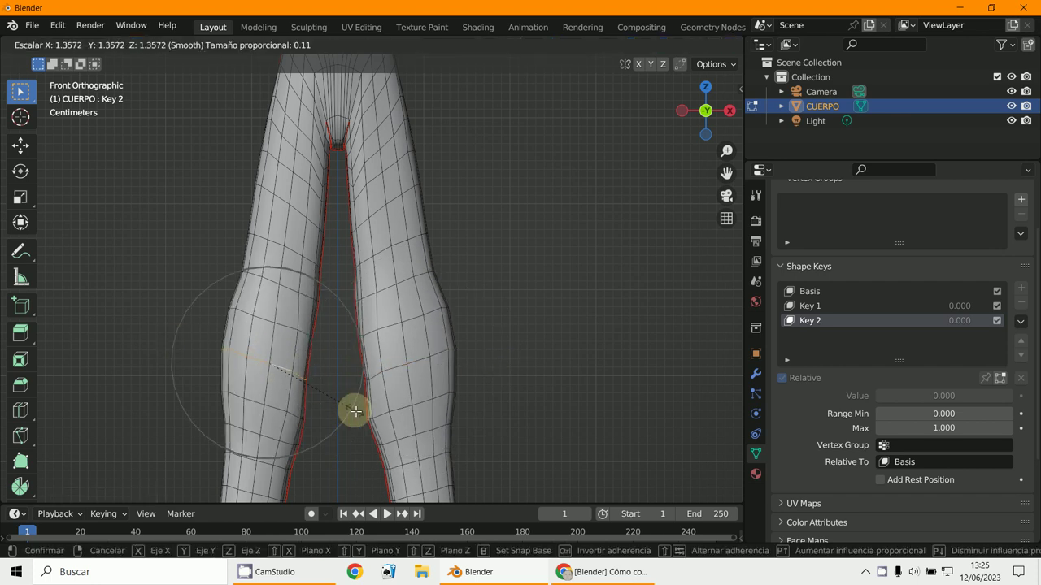
left_click(354, 413)
scroll(352, 409, "down", 1)
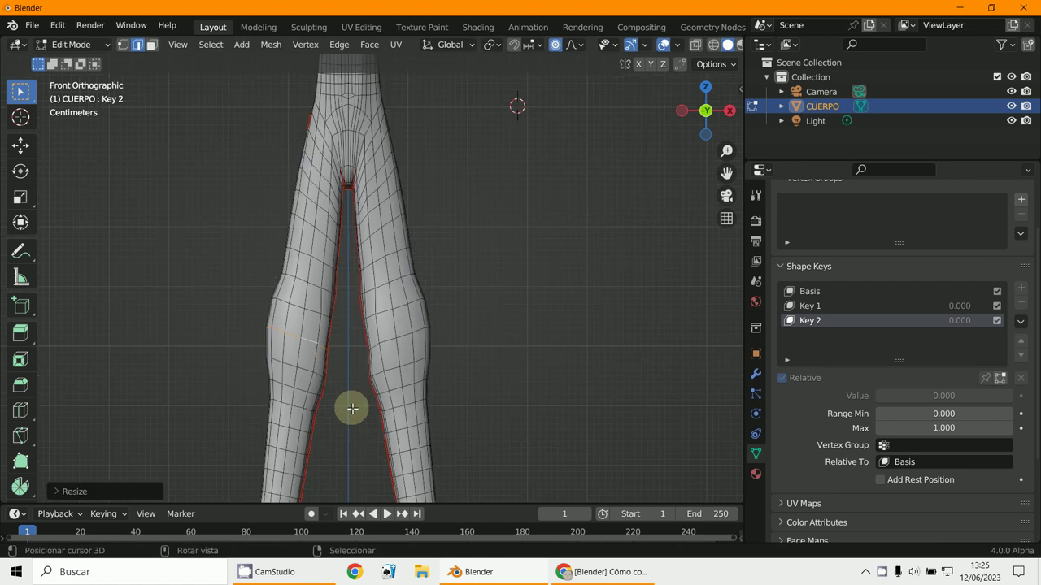
left_click(70, 44)
left_click(65, 60)
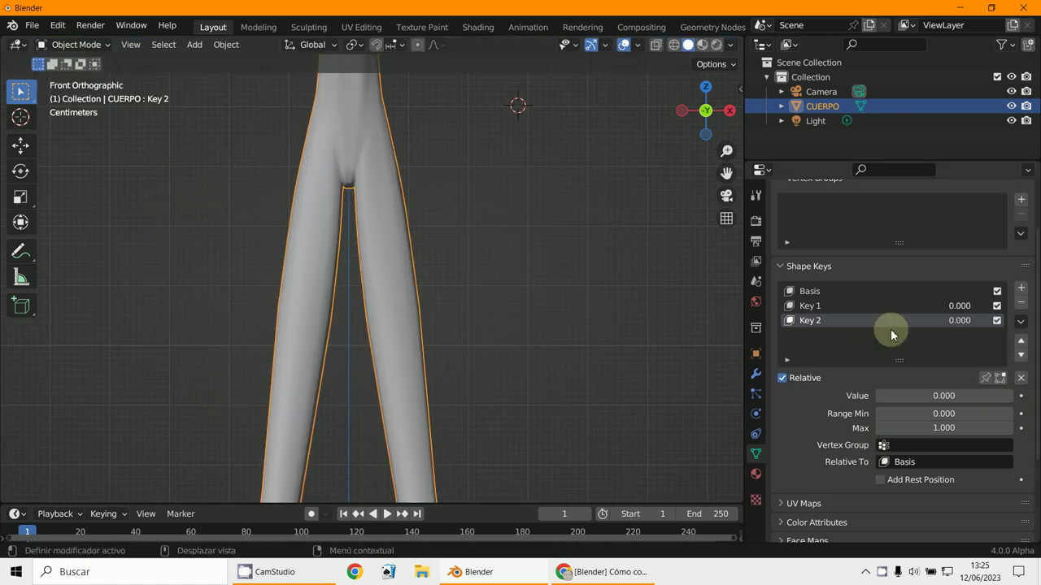
Blend both shape keys by setting Key 1 to about 0.672 and Key 2 to about 0.641
scroll(790, 290, "up", 1)
scroll(824, 339, "down", 2)
scroll(641, 314, "down", 5)
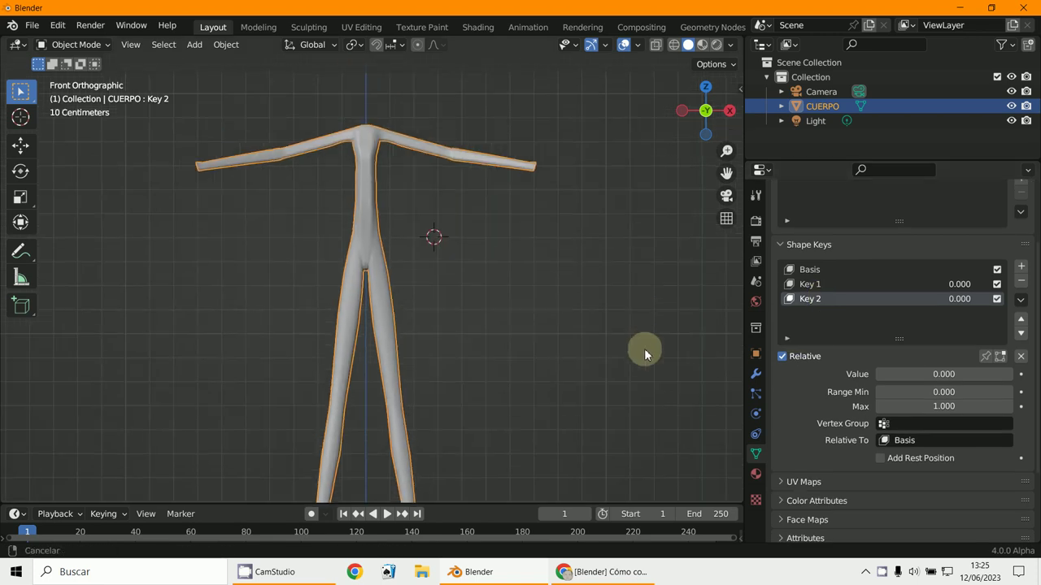
left_click(821, 285)
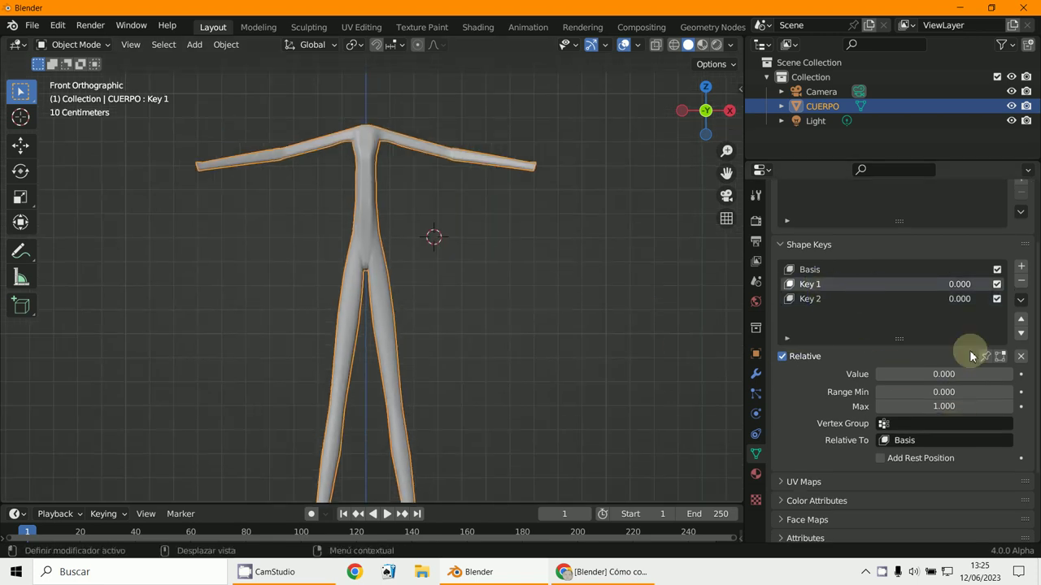
left_click_drag(941, 372, 1009, 374)
left_click_drag(639, 277, 544, 313)
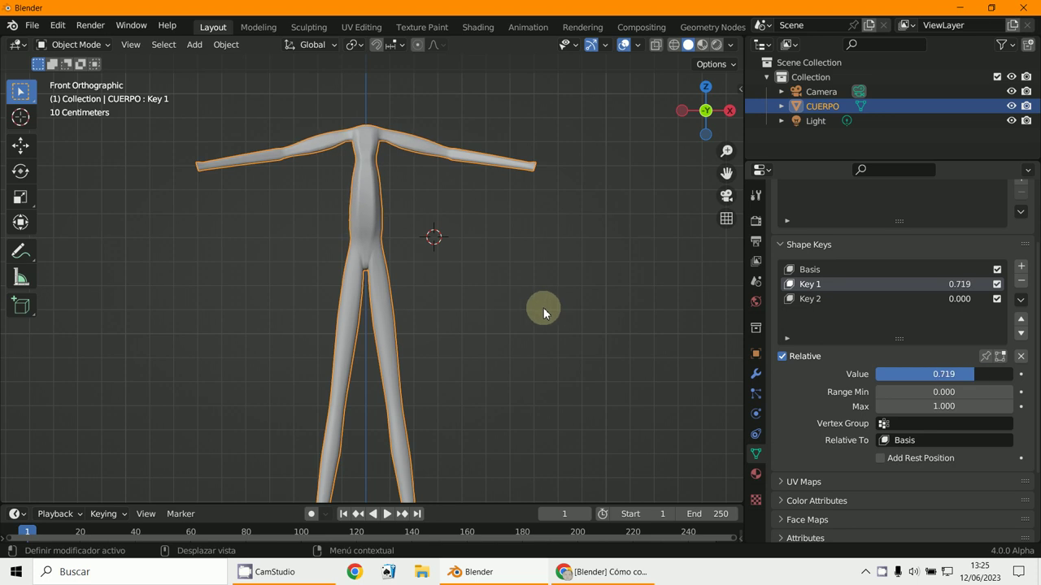
left_click(800, 299)
left_click_drag(924, 375, 503, 286)
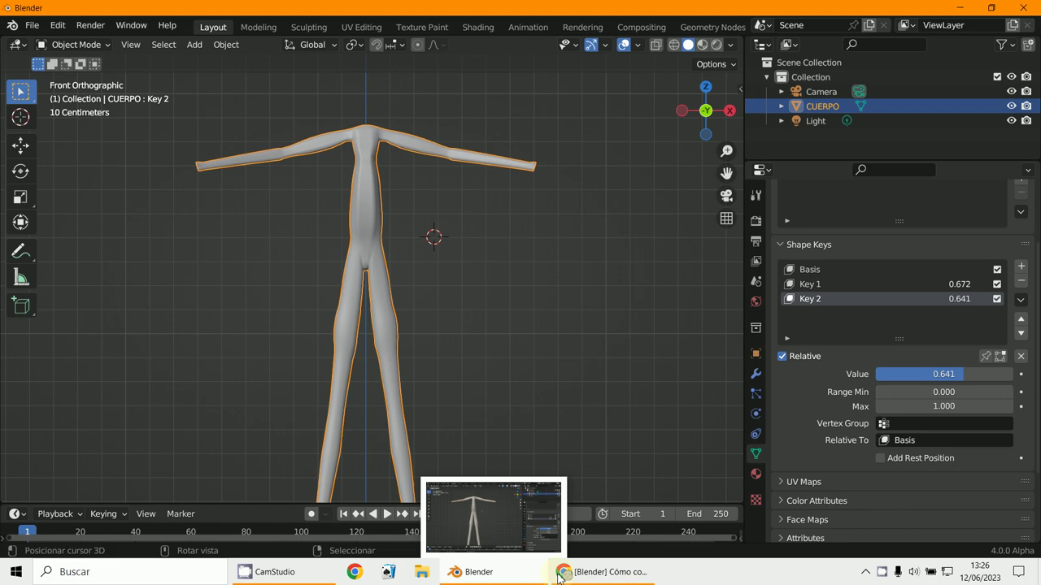
Switch to the foro3d thread in Chrome, review the opening question about converting a shape key to its basic form, and return to Blender
left_click(613, 577)
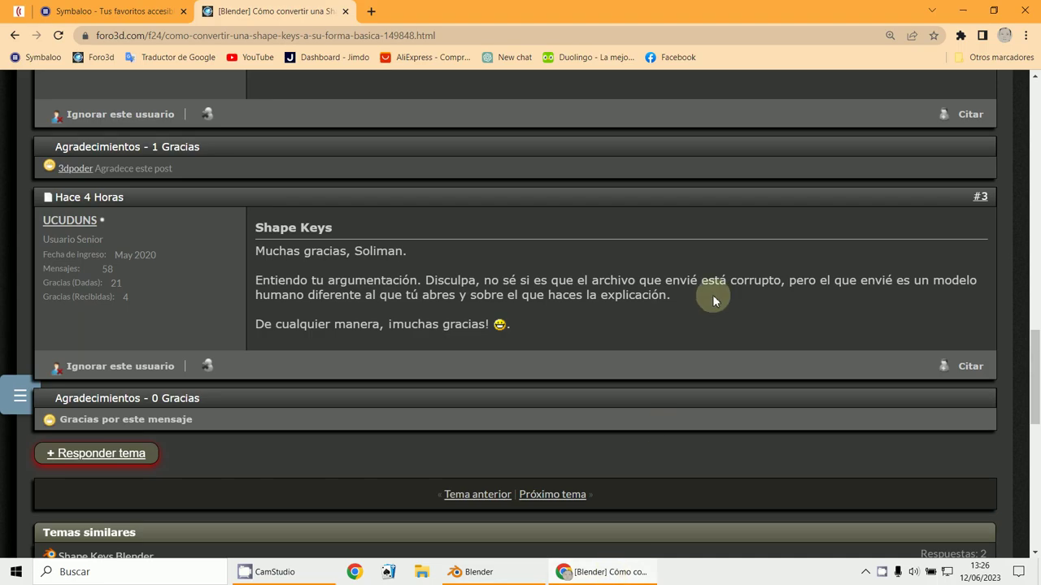
scroll(712, 297, "up", 15)
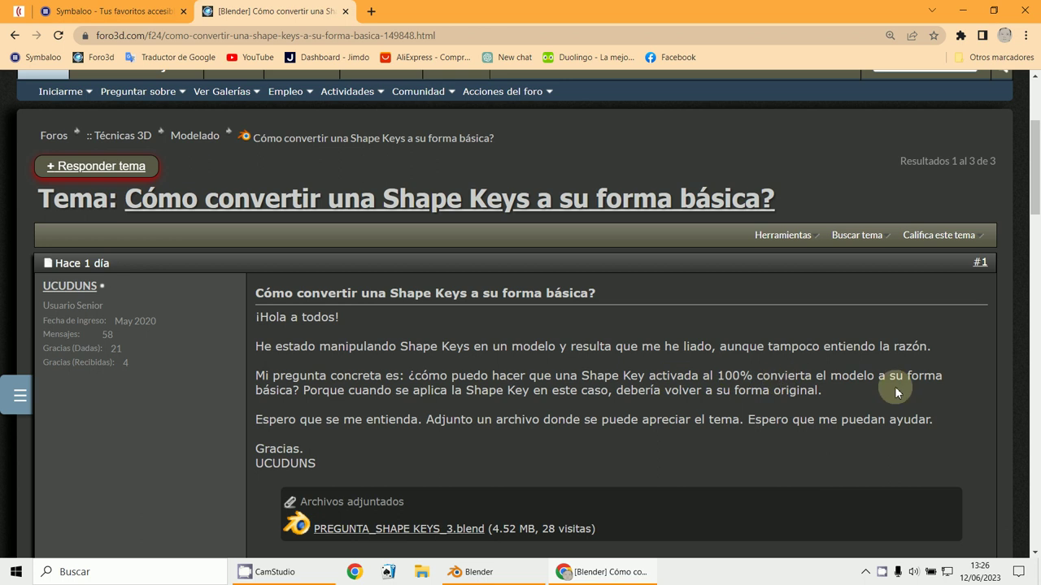
left_click(599, 574)
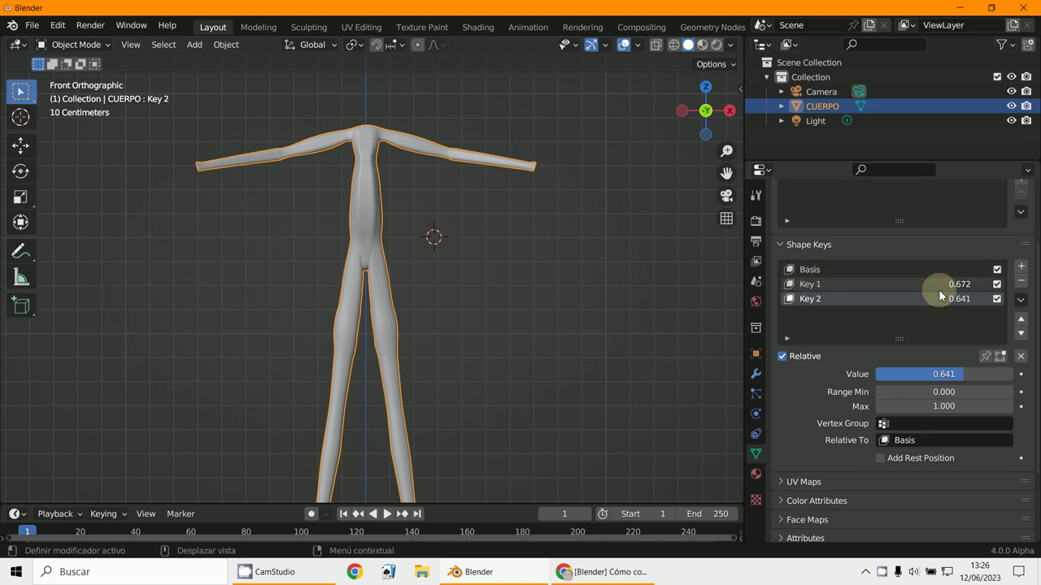
Set the value of Key 1 to 1.000 and the value of Key 2 to about 0.625
left_click(1022, 303)
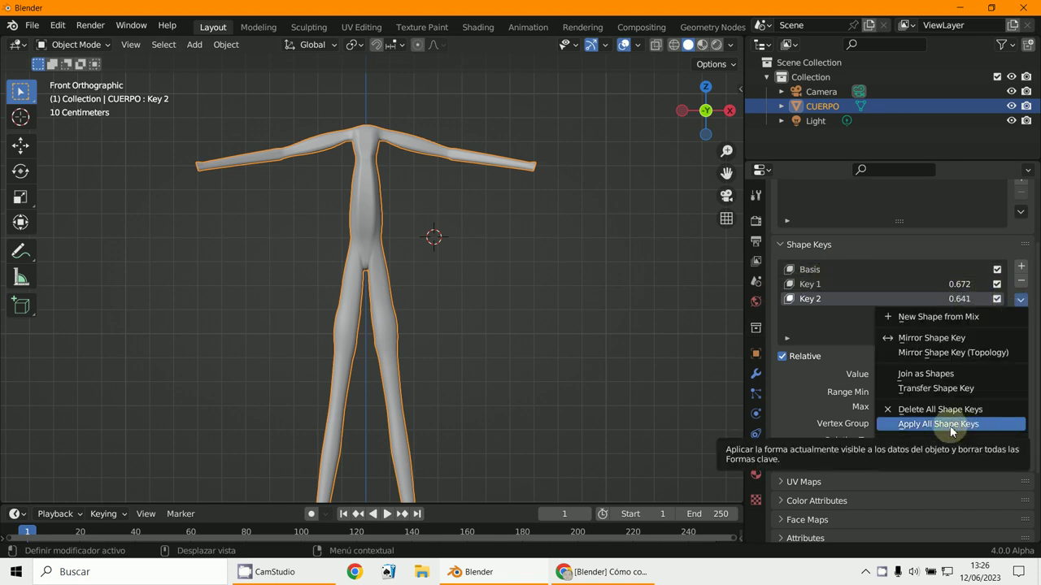
left_click(821, 286)
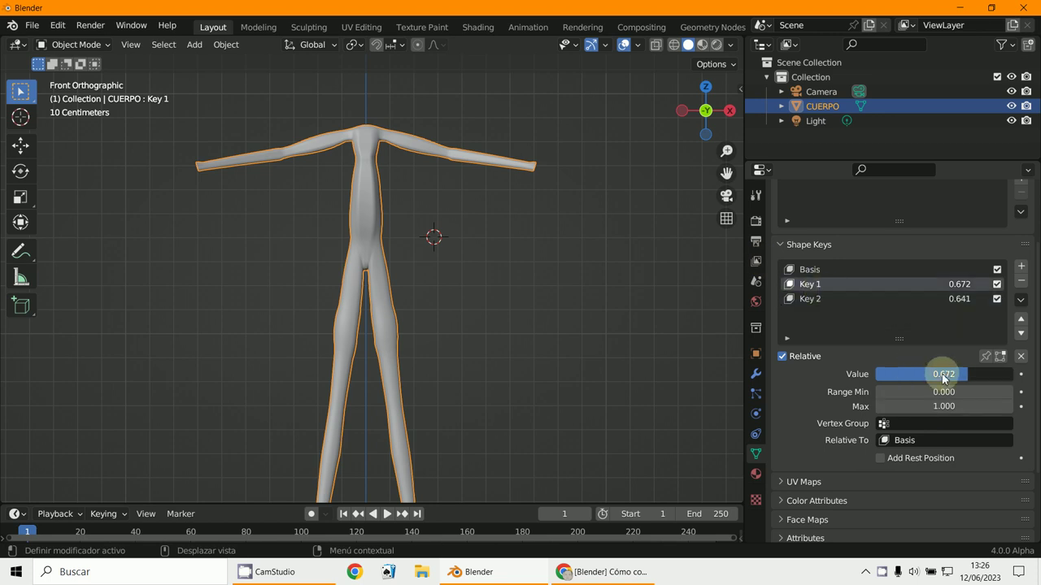
left_click_drag(943, 378, 486, 247)
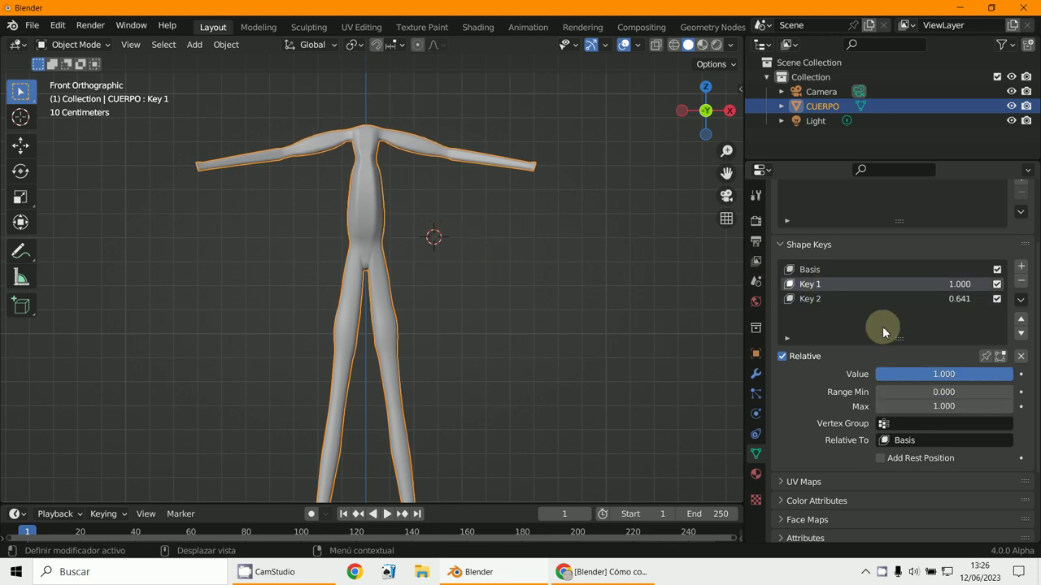
left_click(814, 298)
mouse_move(943, 380)
left_mouse_down()
mouse_move(414, 239)
mouse_move(946, 371)
left_mouse_up()
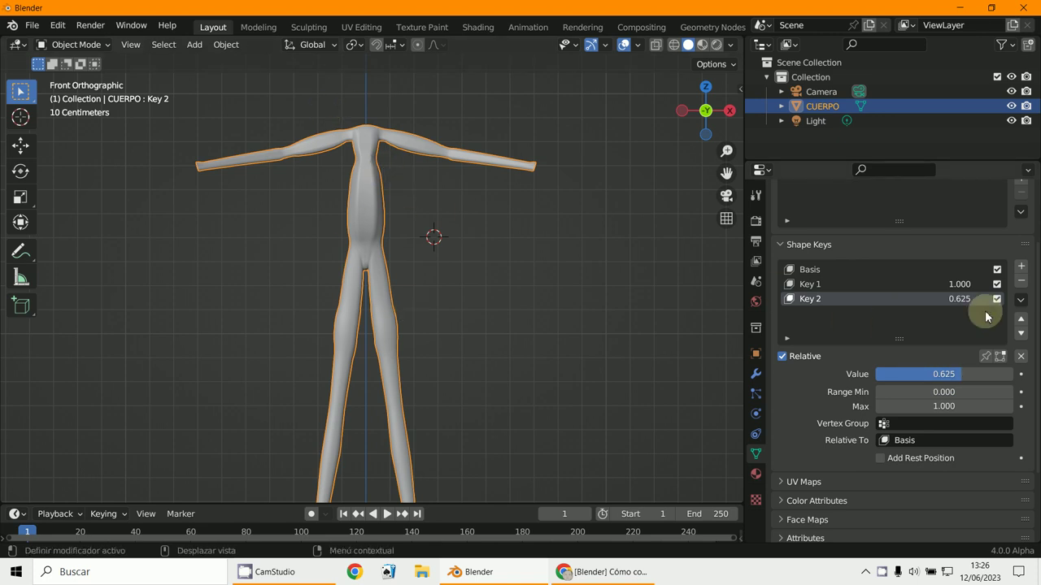
Apply all shape keys to the CUERPO mesh and enter Edit Mode to inspect the resulting geometry
left_click(1019, 301)
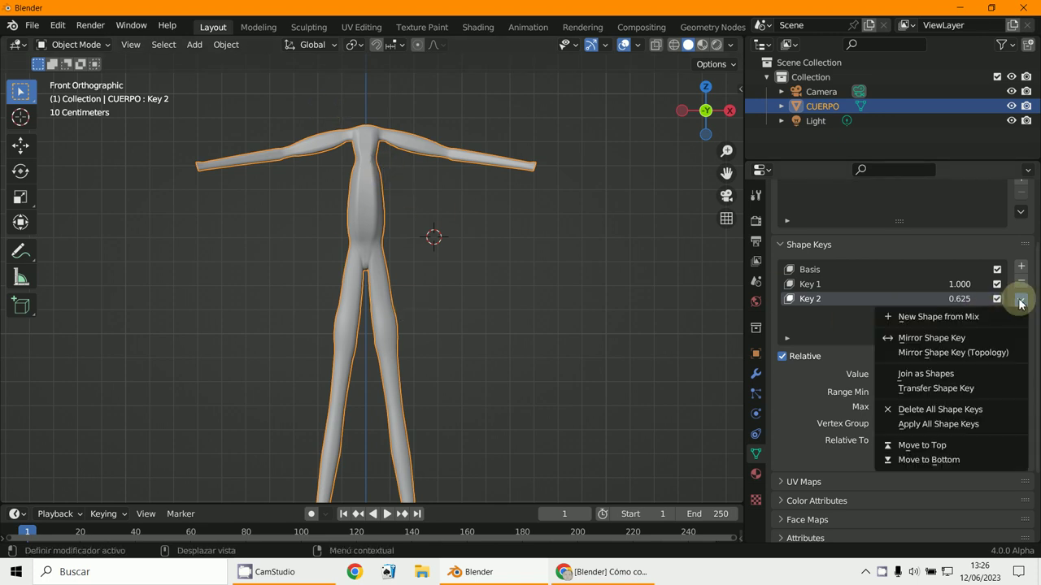
left_click(927, 425)
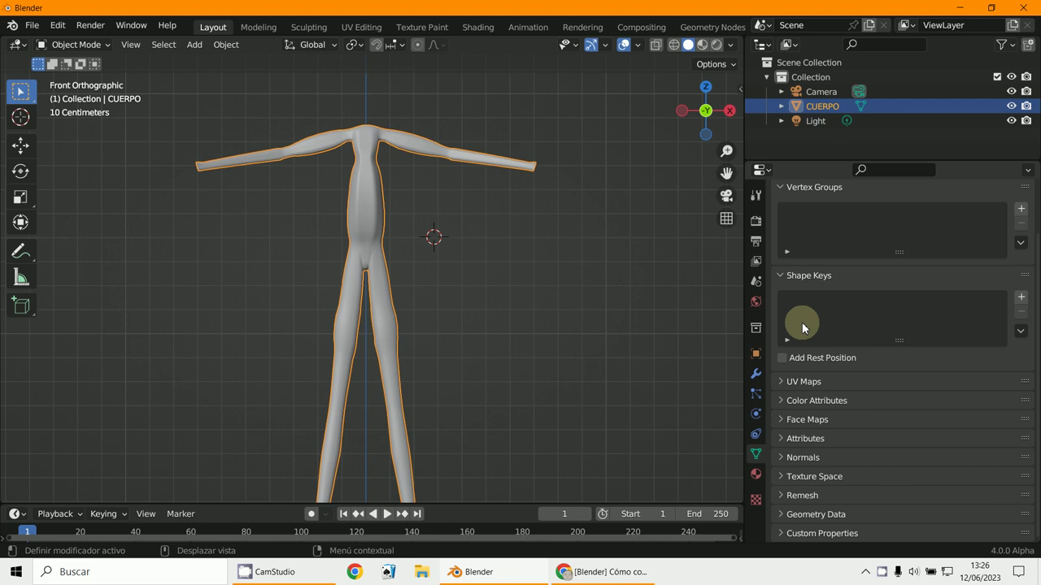
left_click(68, 46)
left_click(74, 72)
scroll(420, 239, "up", 5)
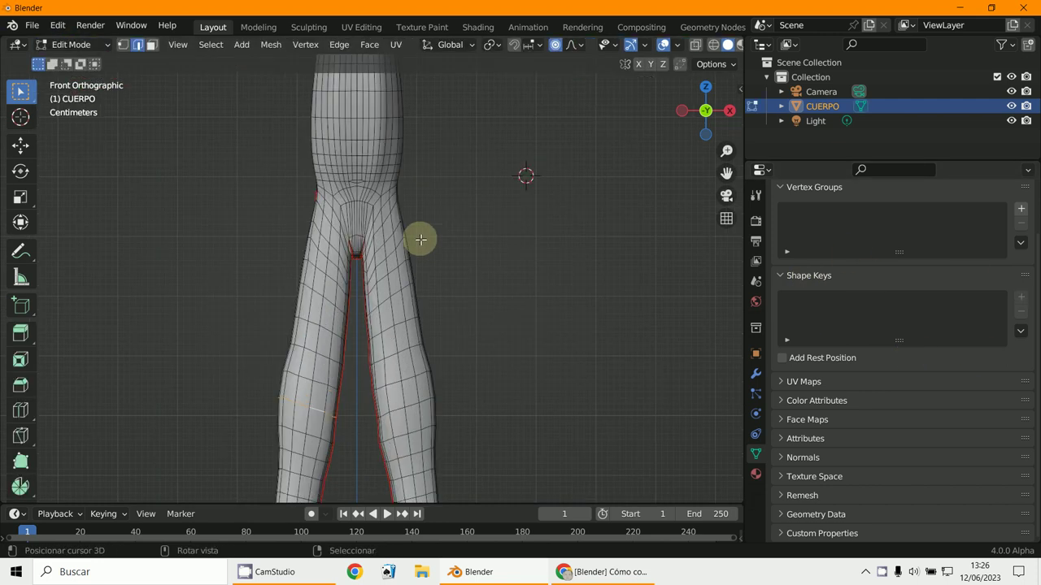
Switch to vertex selection and examine the applied CUERPO mesh's torso, arms and legs from the front and side
scroll(421, 239, "down", 3)
left_click(123, 45)
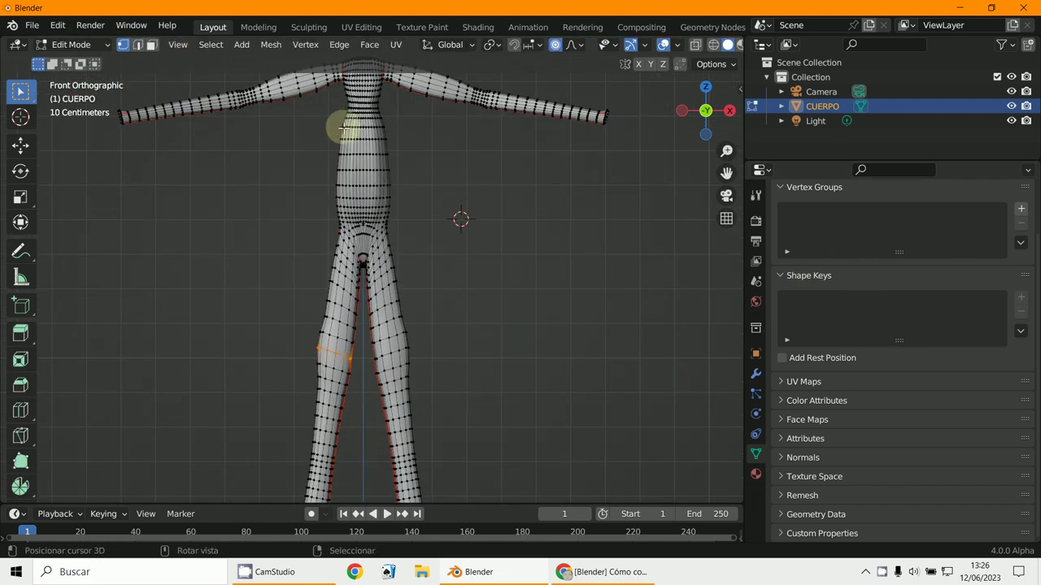
scroll(557, 336, "down", 3)
scroll(520, 309, "up", 5)
scroll(515, 293, "down", 5)
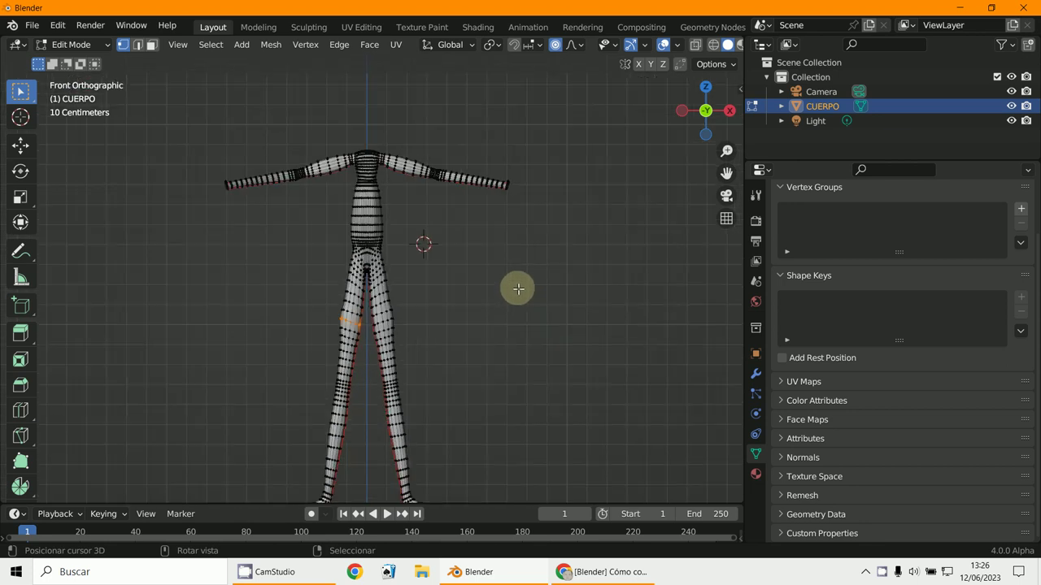
middle_click_drag(516, 290, 353, 404)
scroll(399, 313, "down", 3)
scroll(287, 308, "up", 5)
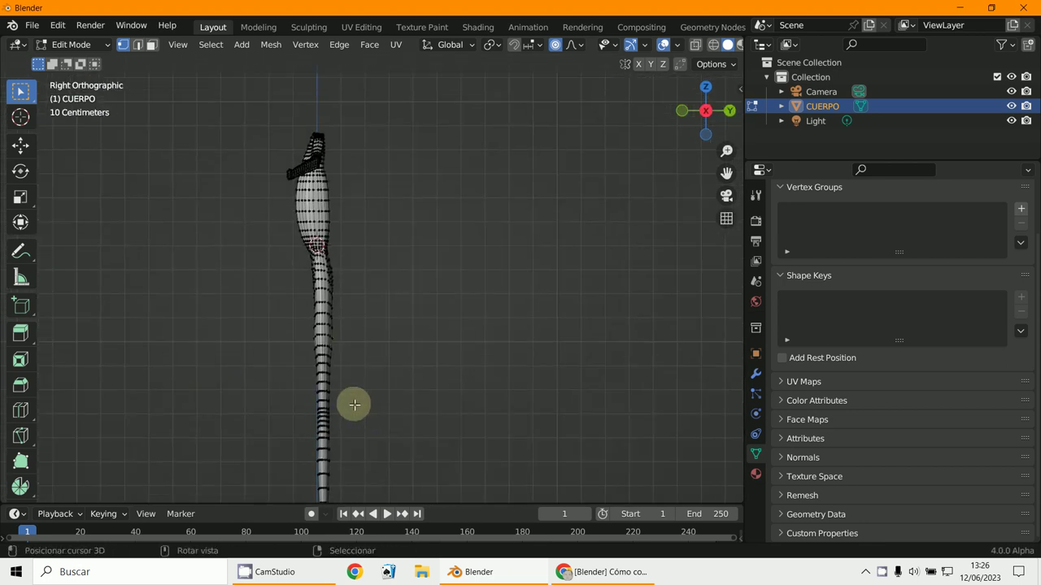
key("KP_1")
scroll(354, 404, "up", 4)
scroll(355, 401, "down", 5)
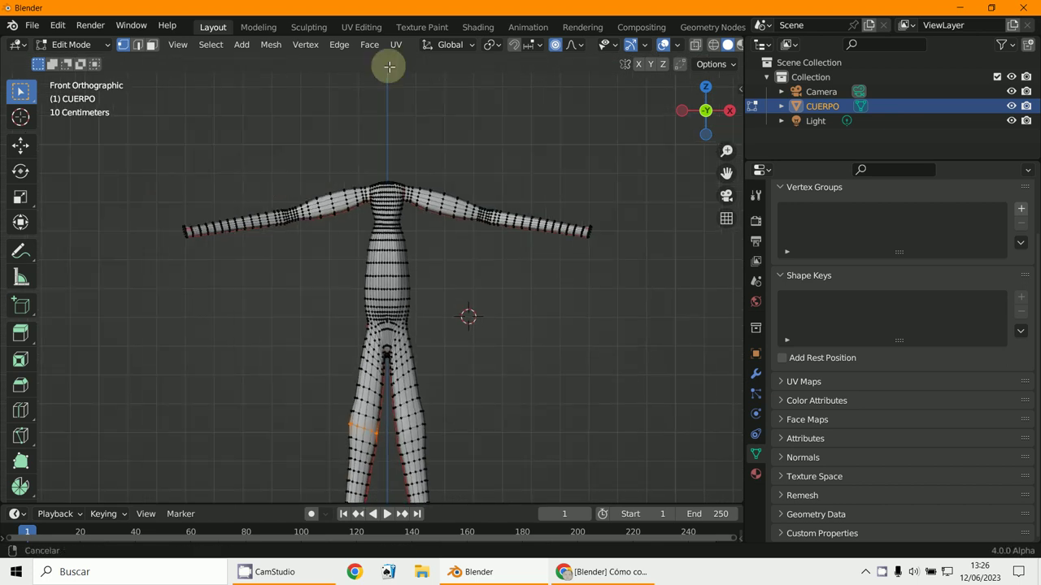
Return CUERPO to Object Mode and undo applying all shape keys to restore Basis, Key 1 and Key 2
left_click(72, 44)
left_click(79, 60)
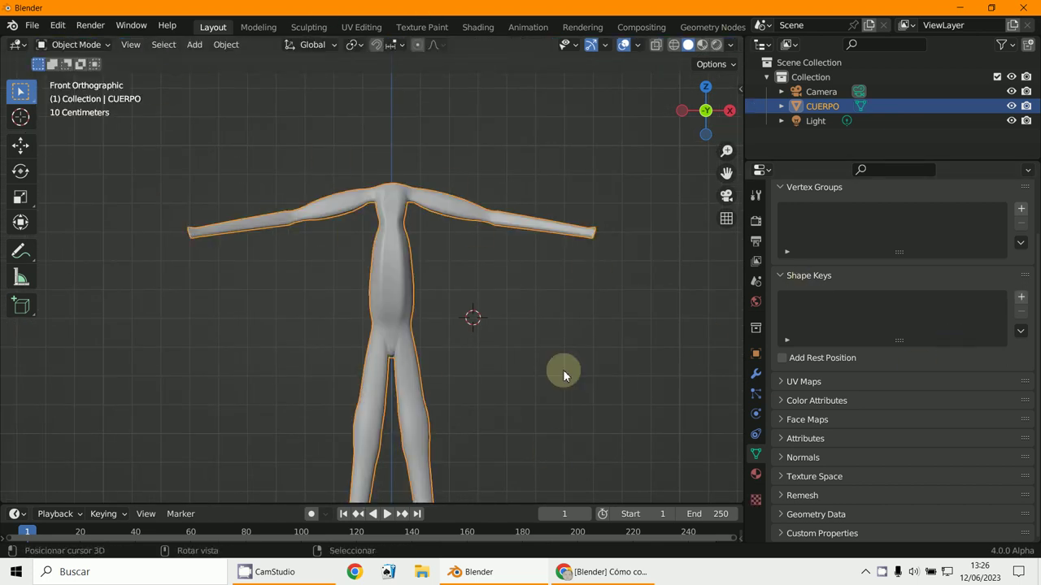
key("Tab")
key("Tab")
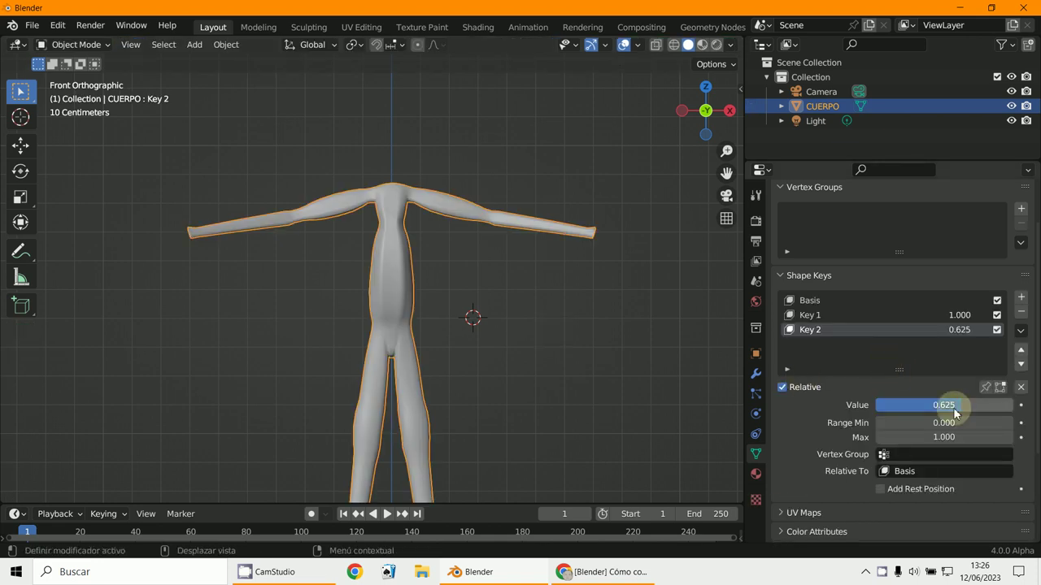
Reblend the body by setting the value of Key 1 to about 0.188 and Key 2 to 1.000
left_click_drag(391, 280, 633, 283)
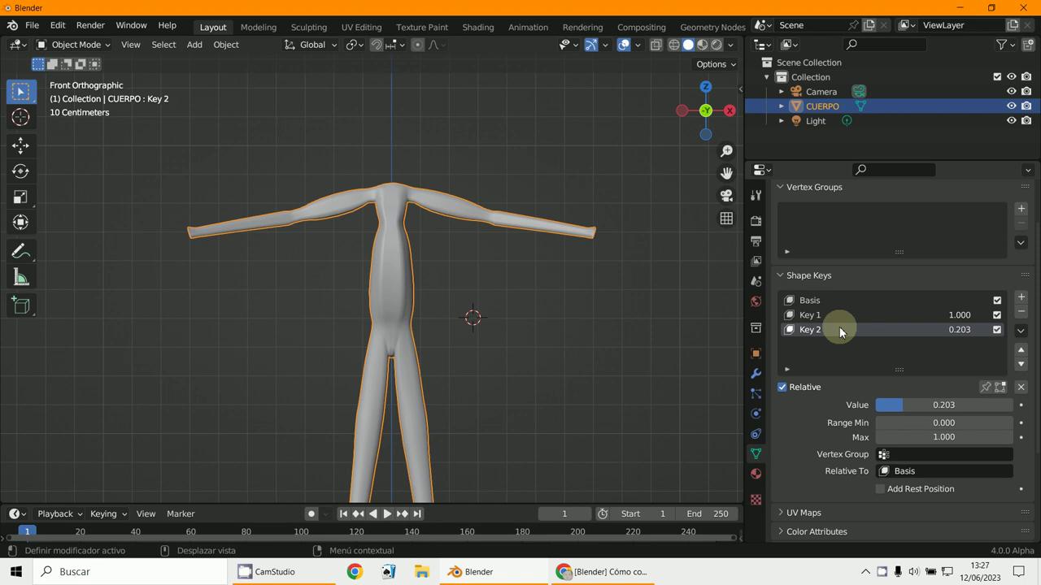
left_click(817, 317)
left_click_drag(915, 400, 574, 269)
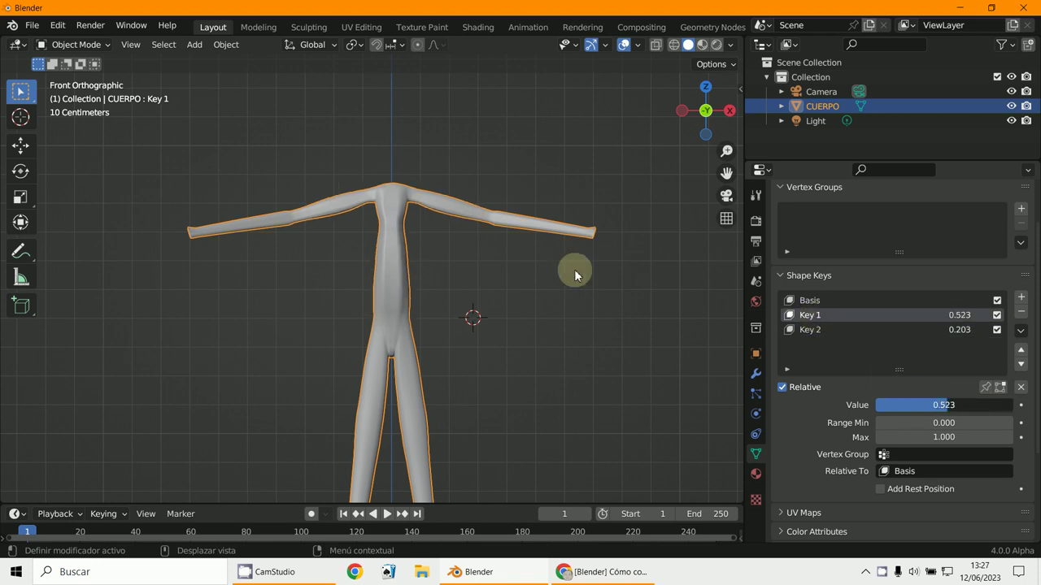
left_click(838, 324)
left_click_drag(446, 277, 574, 285)
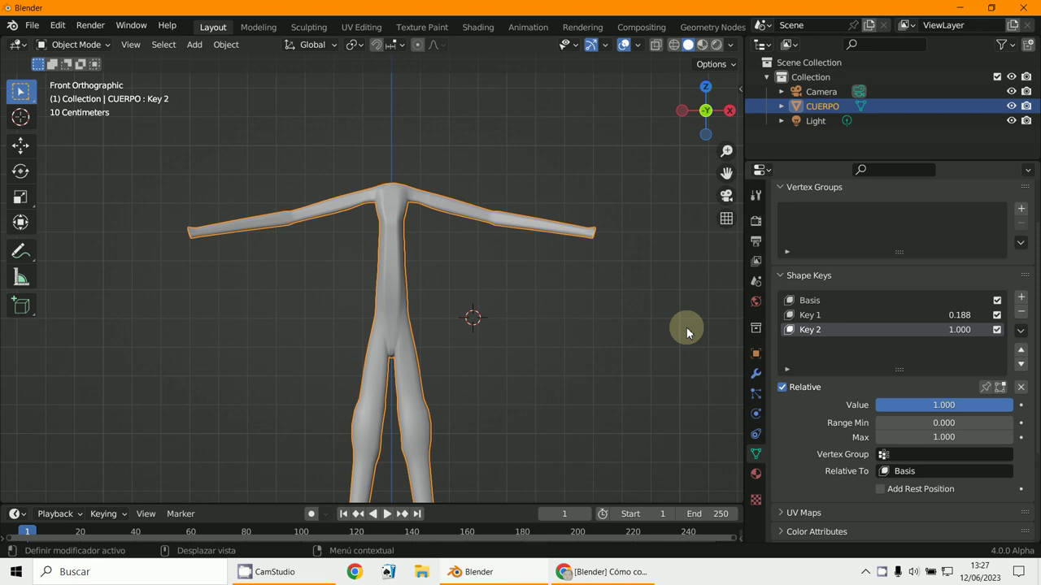
Apply all shape keys to the CUERPO mesh and inspect the resulting body in a perspective view
left_click(1021, 330)
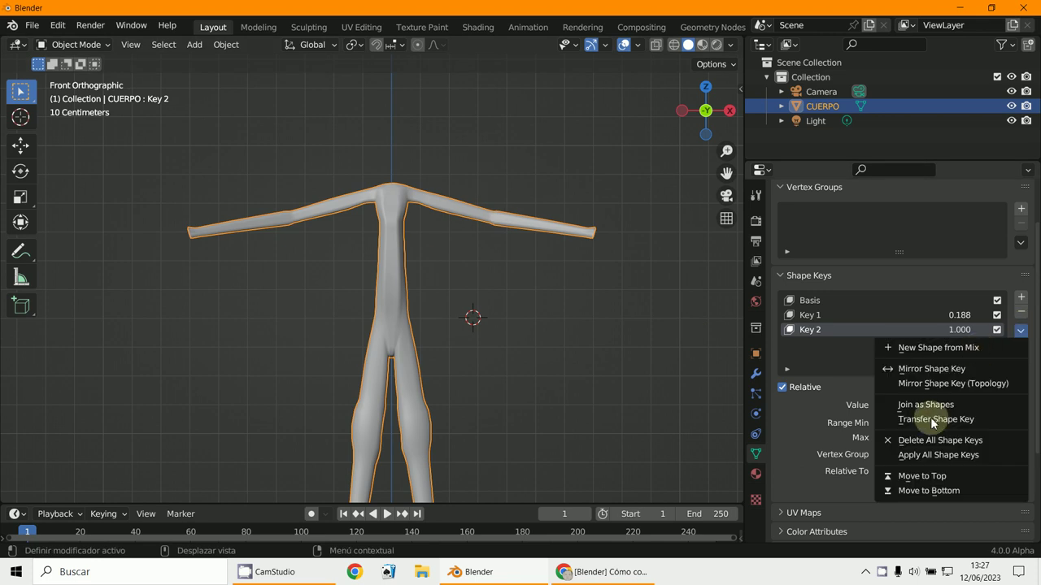
left_click(935, 455)
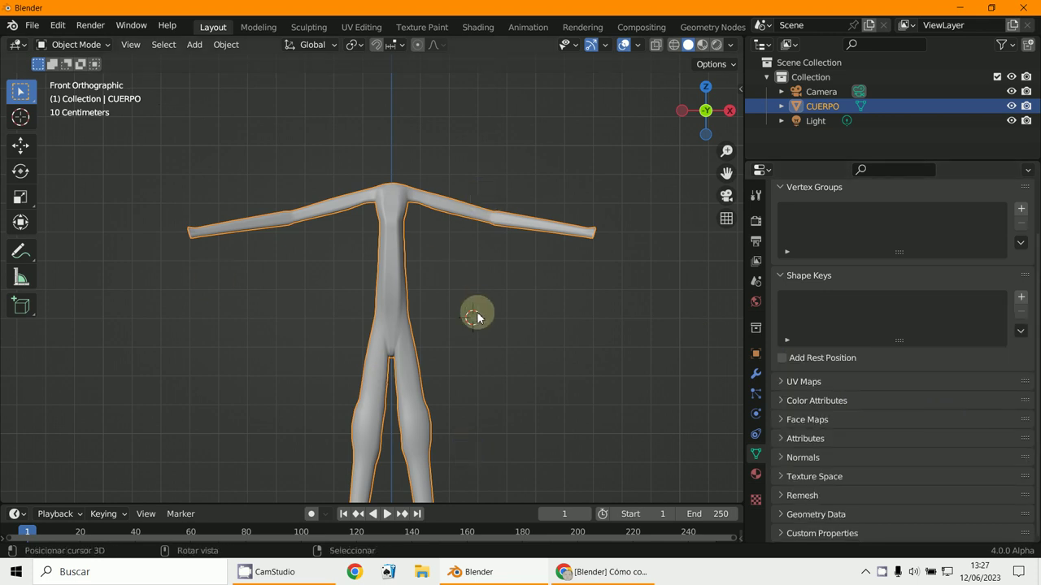
scroll(478, 317, "up", 2)
middle_click_drag(478, 317, 16, 273, "shift")
scroll(470, 204, "down", 5)
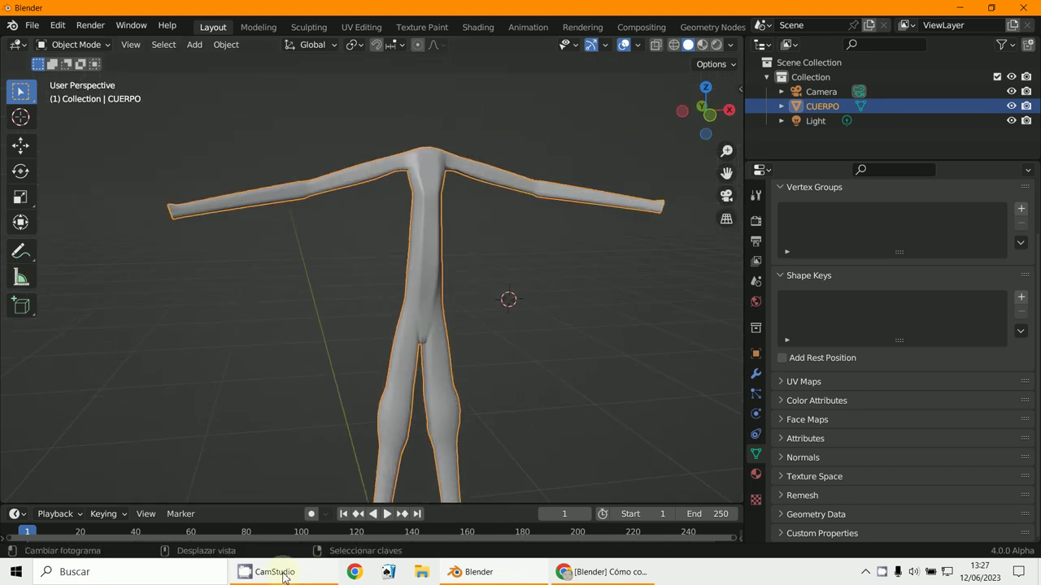